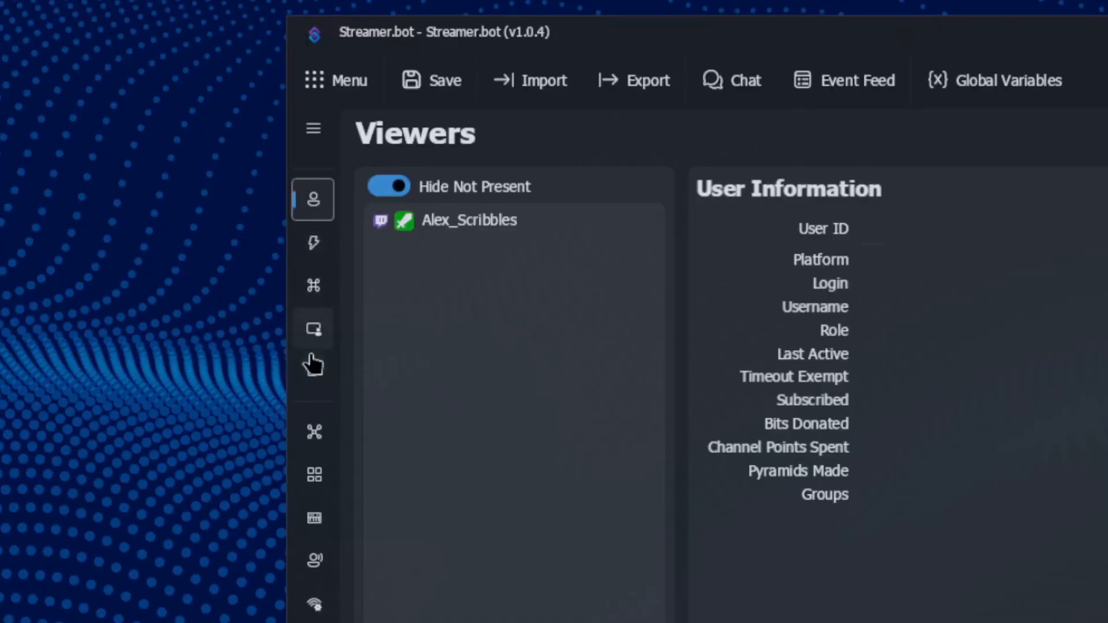
# - Expand the platform list and open the Twitch platform settings to review the account login
pyautogui.click(313, 128)
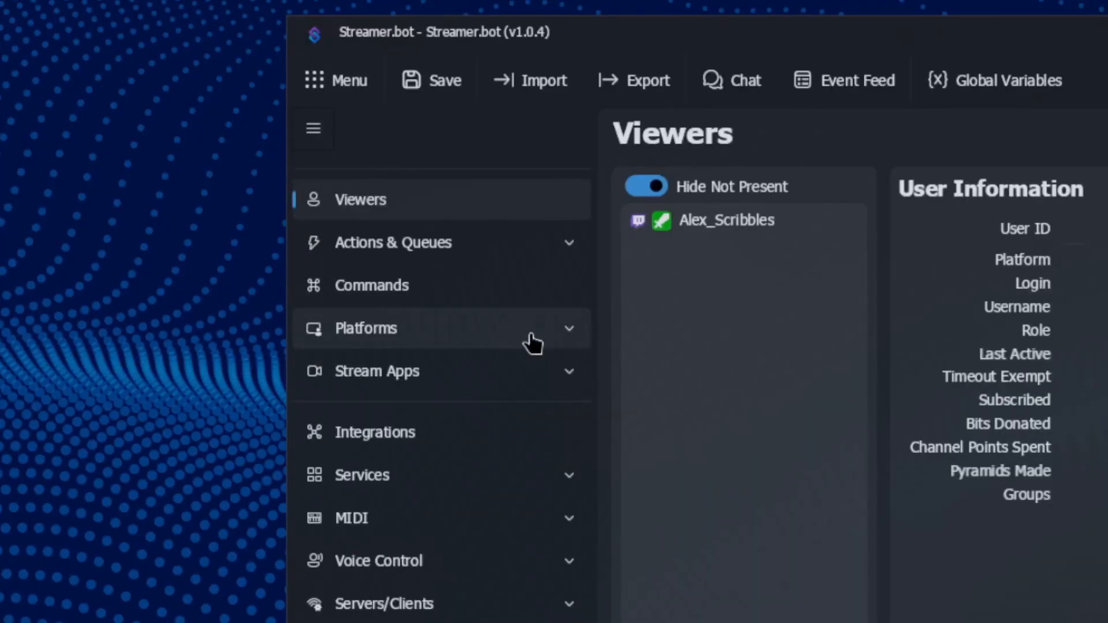
pyautogui.click(554, 337)
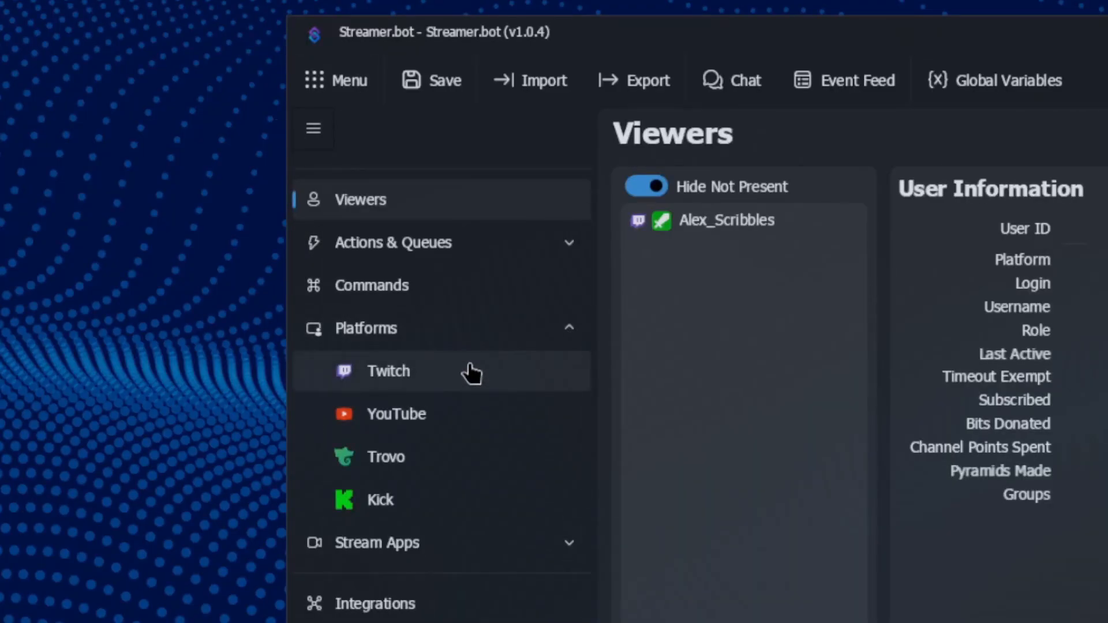
pyautogui.click(314, 128)
pyautogui.click(317, 341)
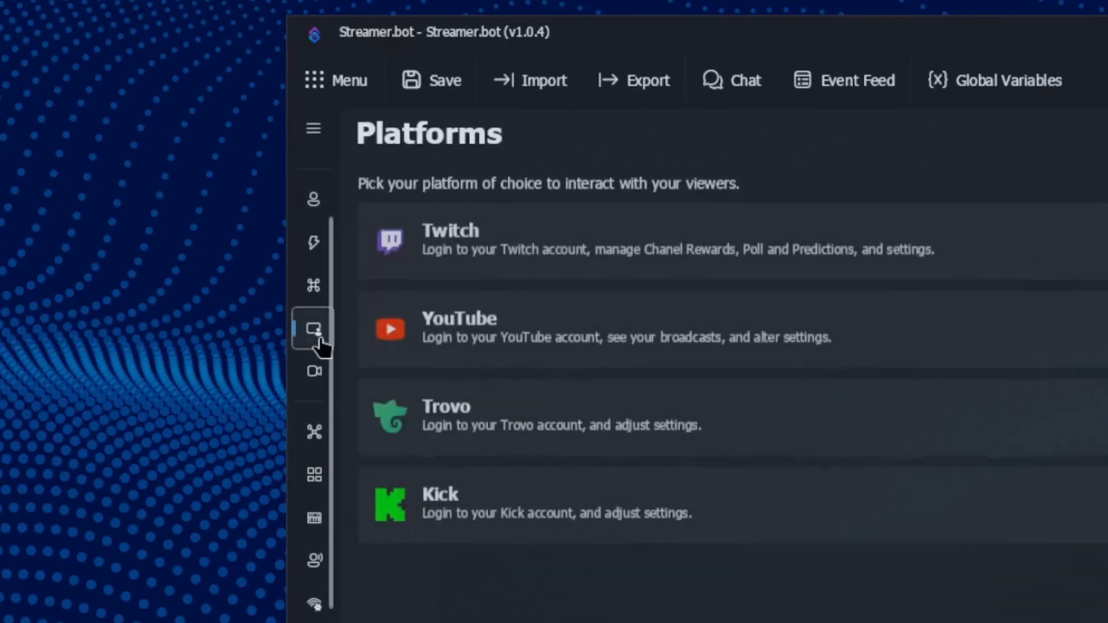
pyautogui.click(617, 254)
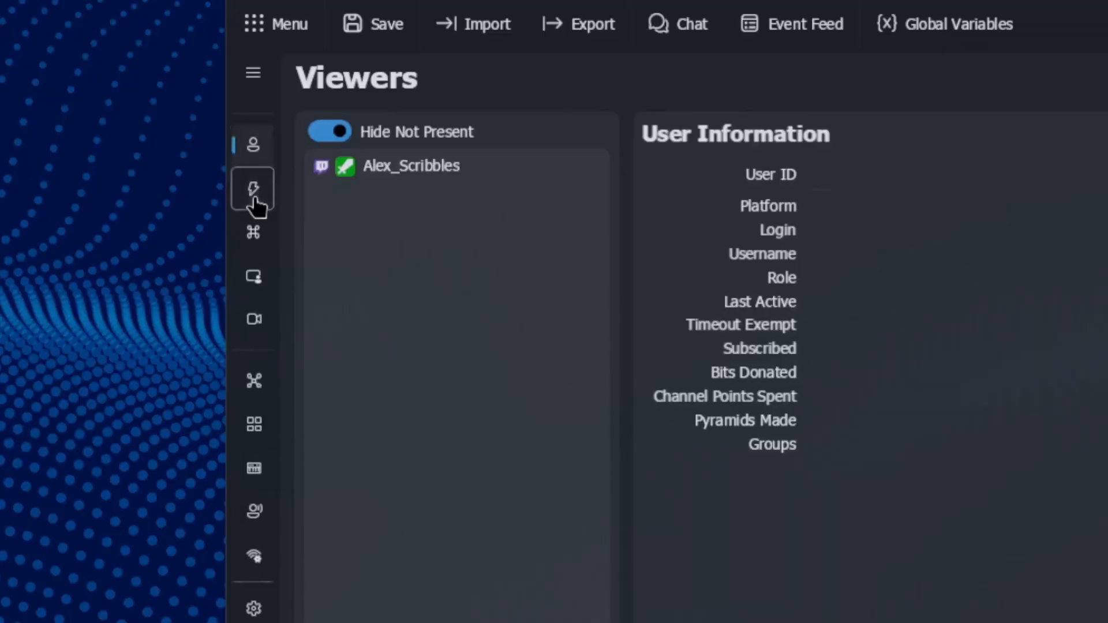
# - Open the Actions list within Actions & Queues
pyautogui.click(256, 184)
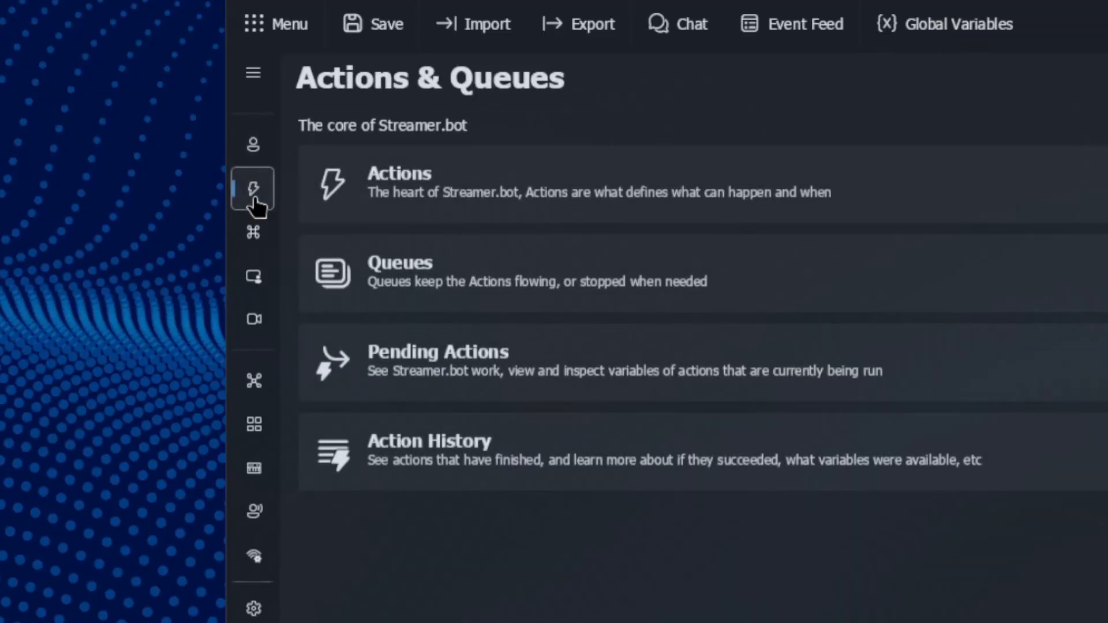
pyautogui.click(569, 173)
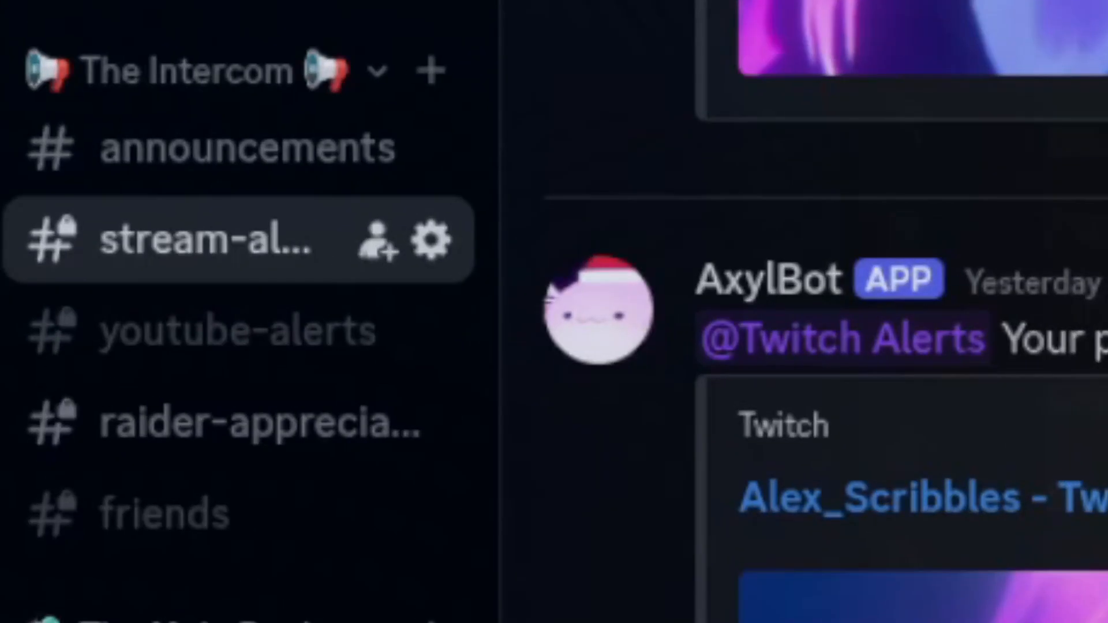
# - Switch to Discord and create a new webhook in the integrations of the stream-alerts channel
pyautogui.click(433, 241)
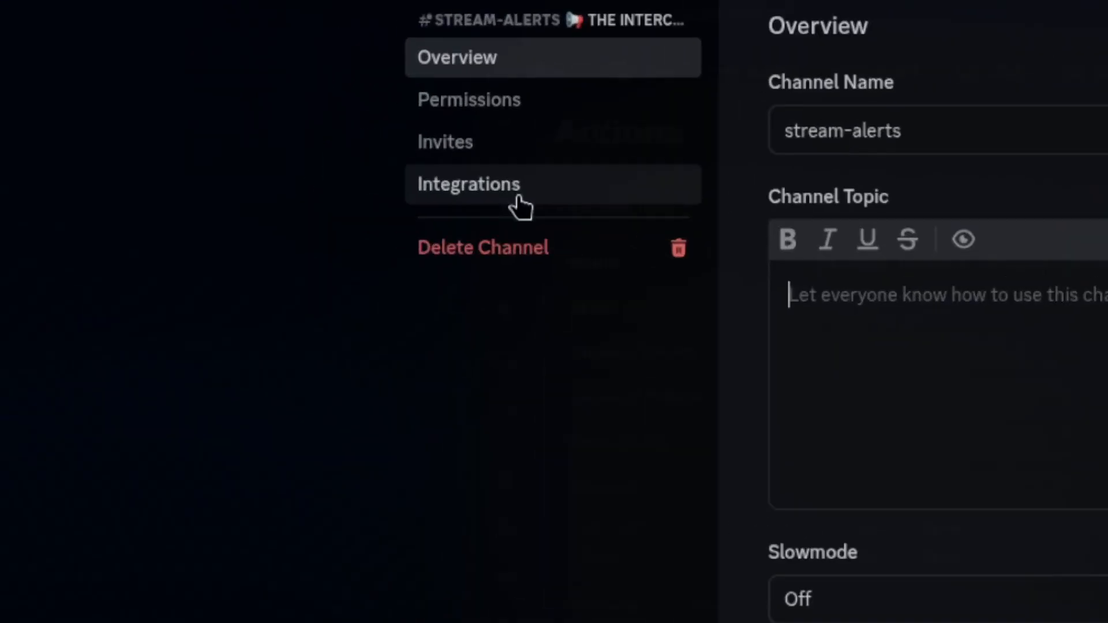
pyautogui.click(267, 148)
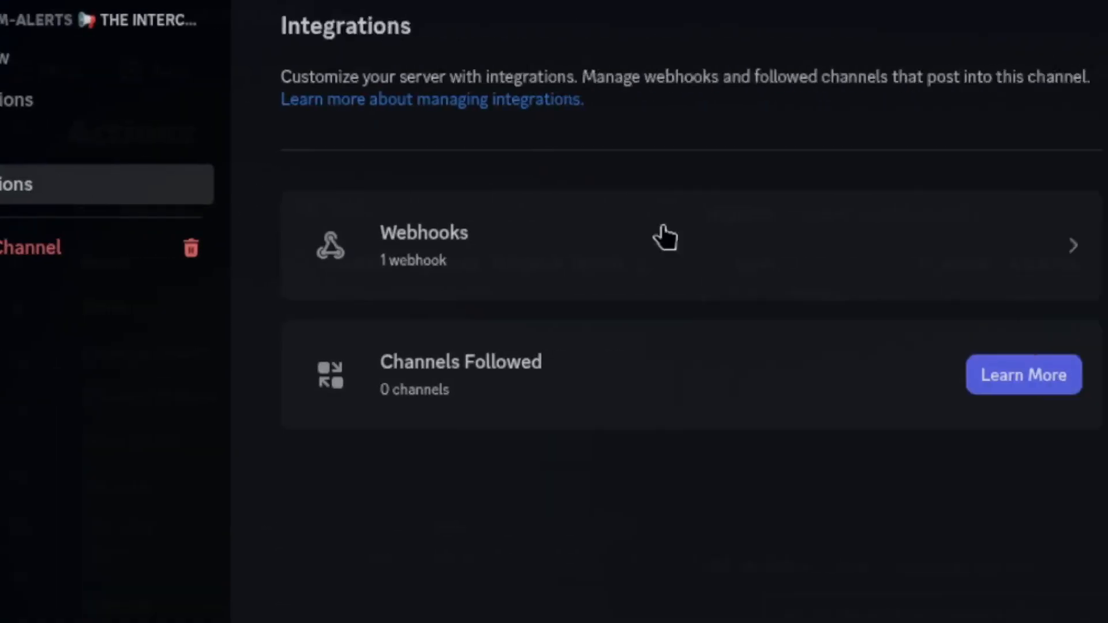
pyautogui.click(312, 257)
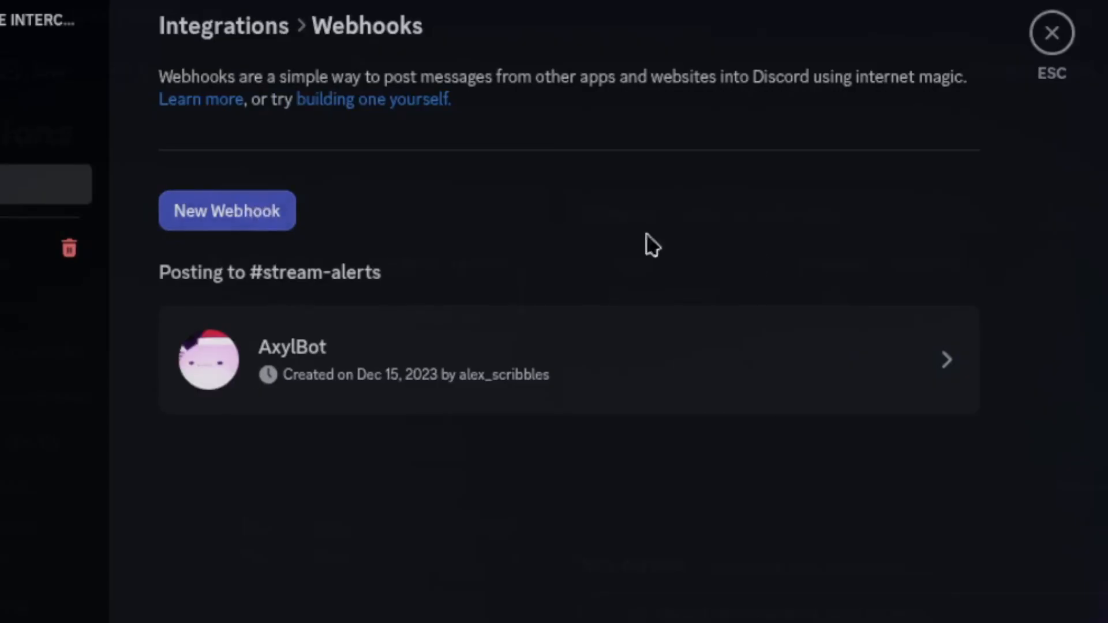
pyautogui.click(227, 211)
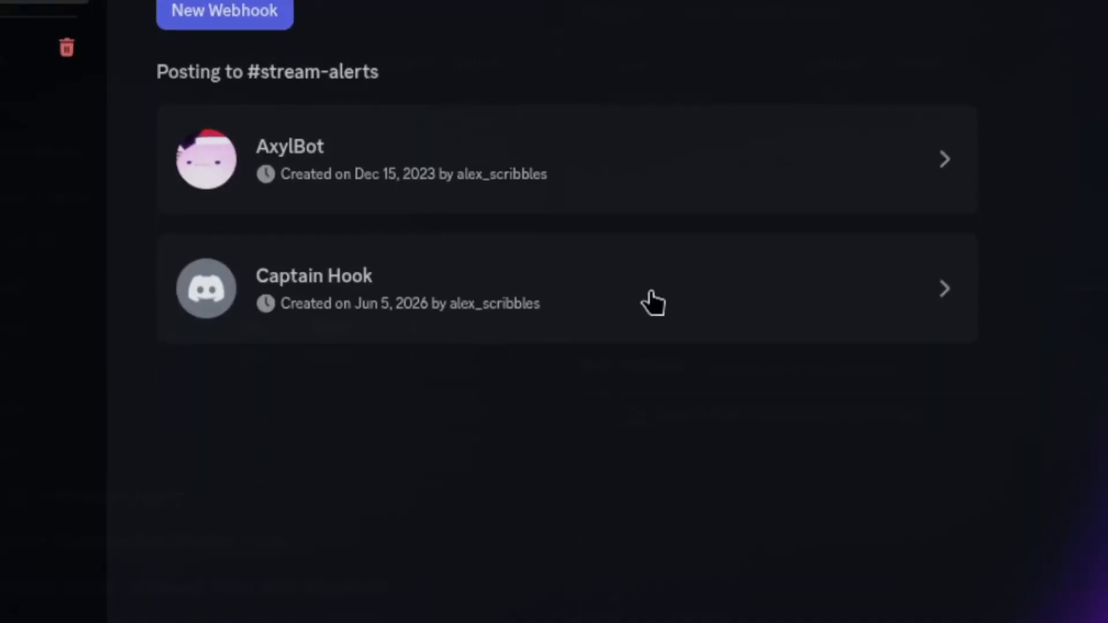
# - Check the existing AxylBot webhook's settings and copy the URL of the newly created webhook
pyautogui.click(653, 303)
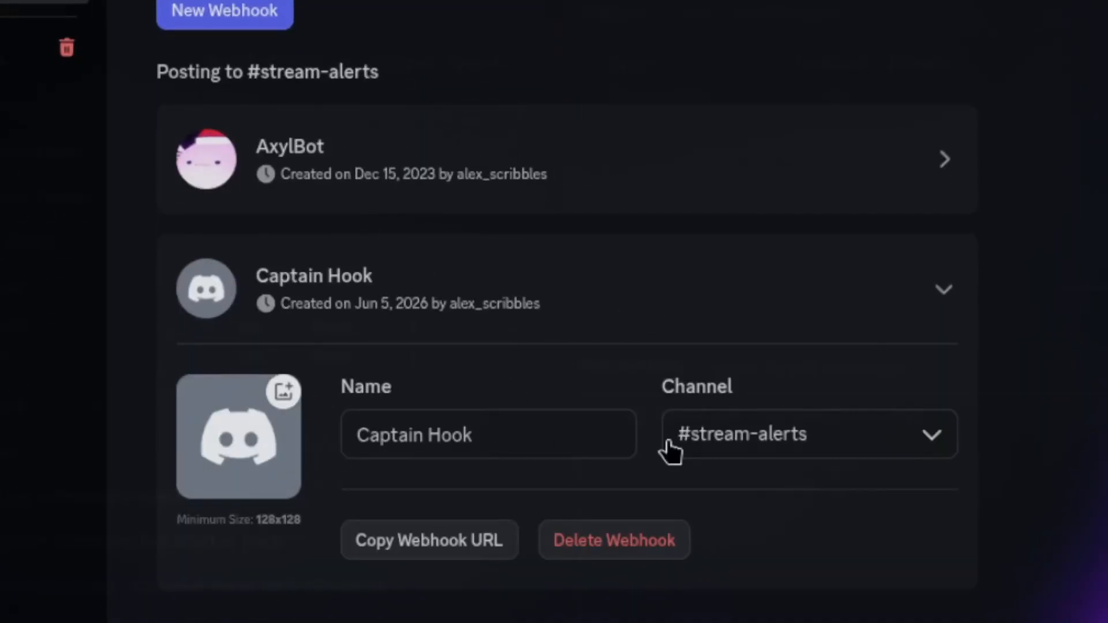
pyautogui.click(893, 196)
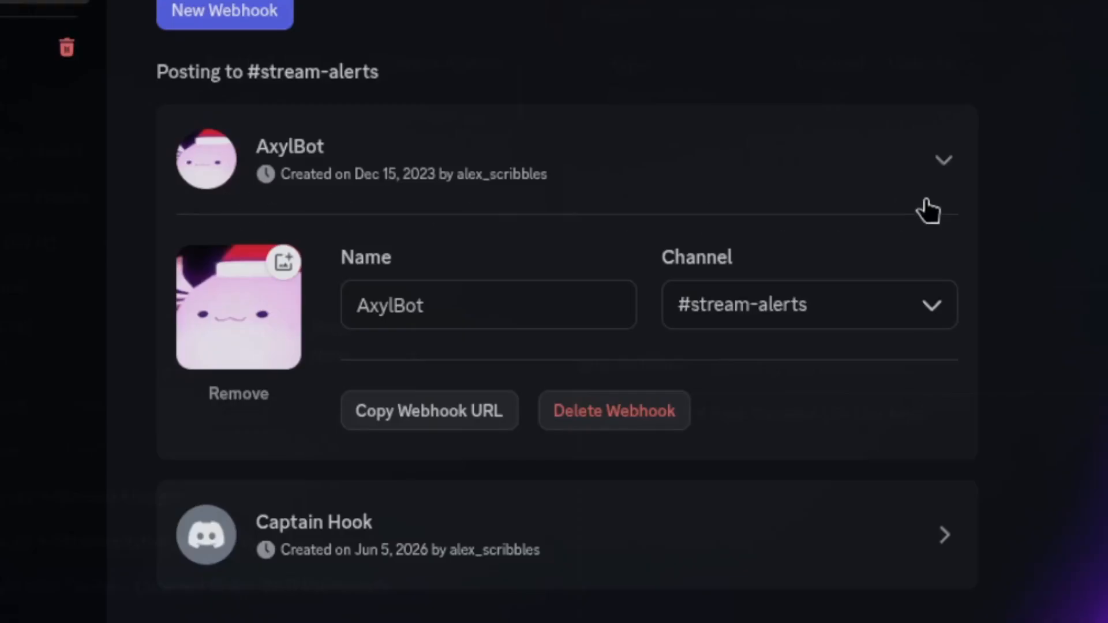
pyautogui.click(943, 173)
pyautogui.click(802, 318)
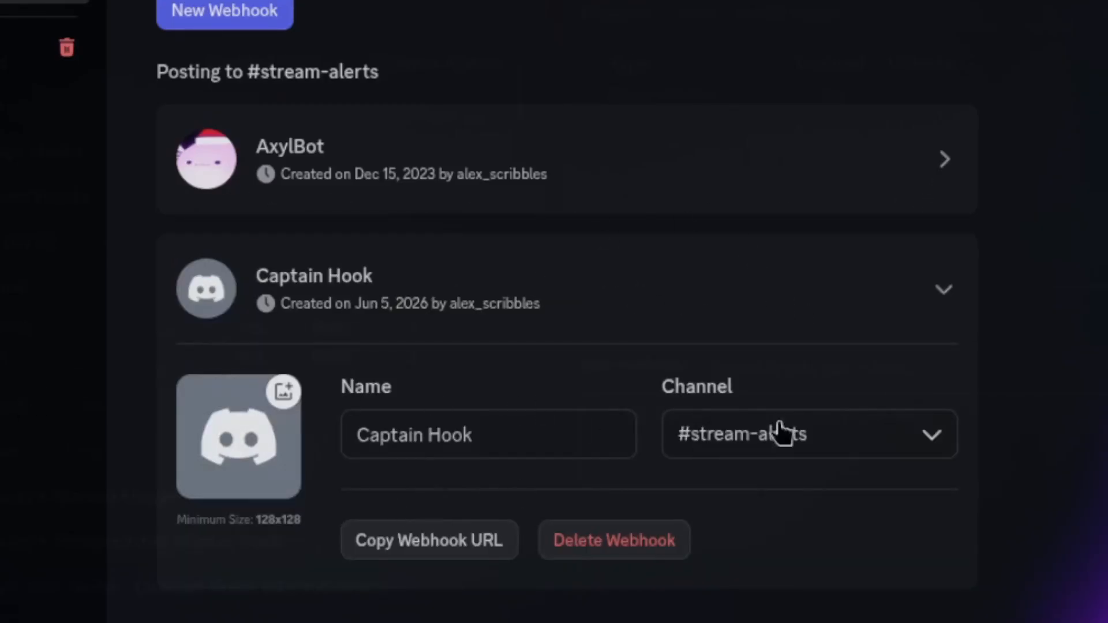
pyautogui.click(477, 546)
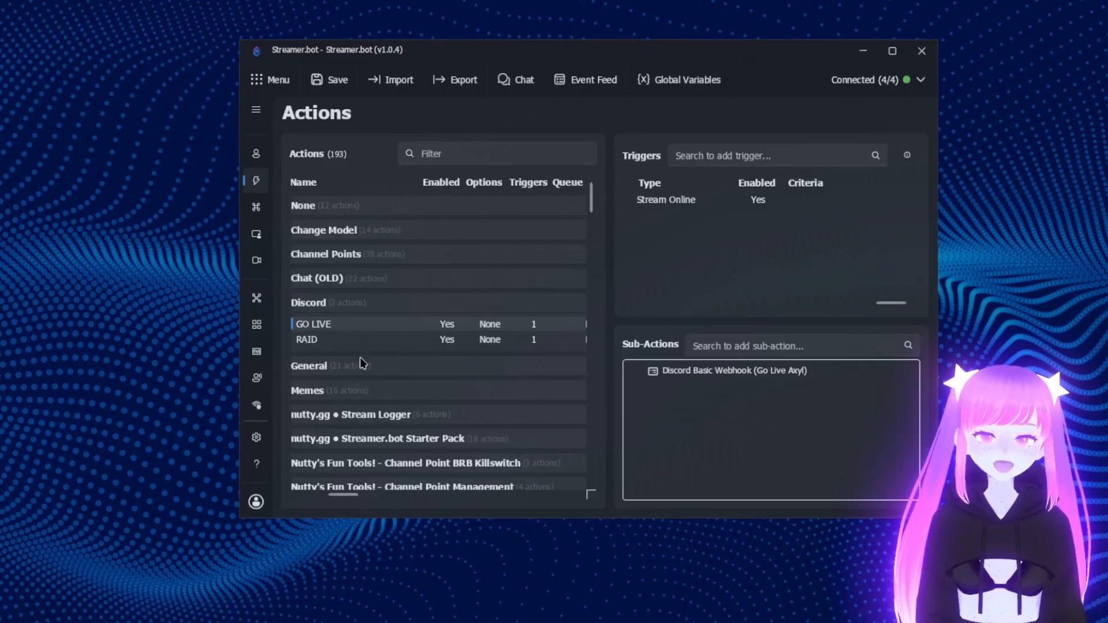
# - Switch to Streamer.bot and add an action named "go live2" in the Discord group with the default queue
pyautogui.rightClick(375, 329)
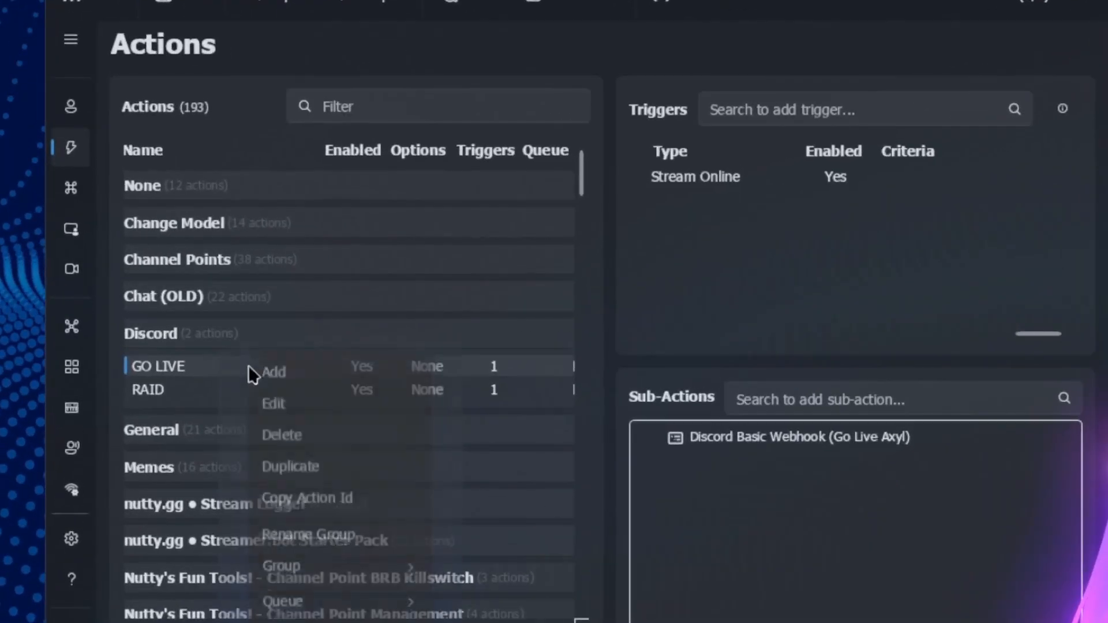
pyautogui.click(335, 394)
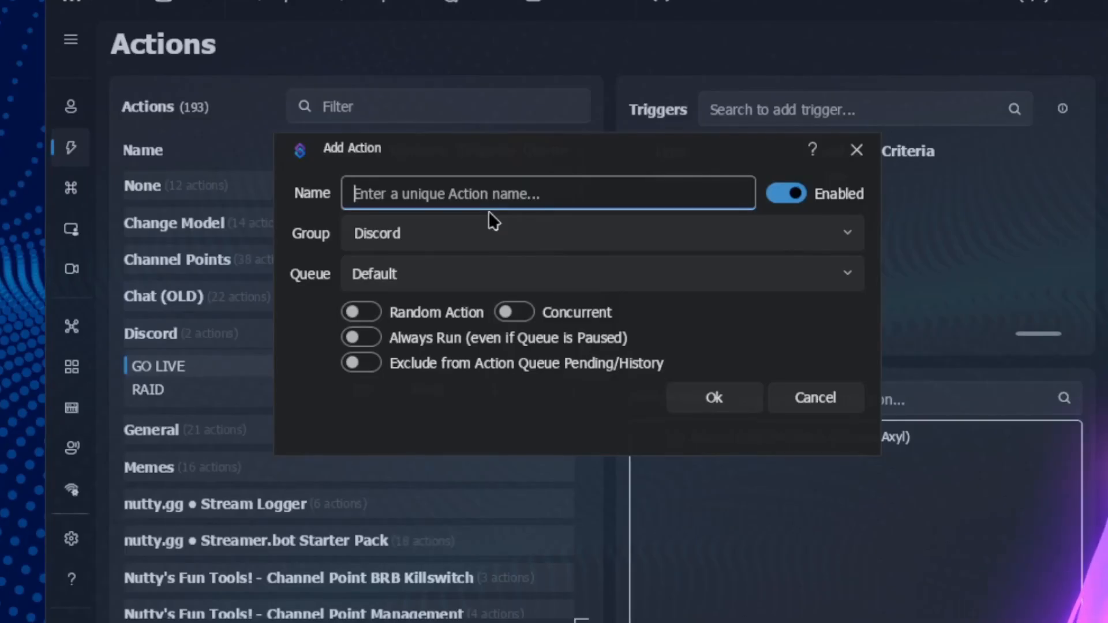
pyautogui.write('go live2')
pyautogui.press('Return')
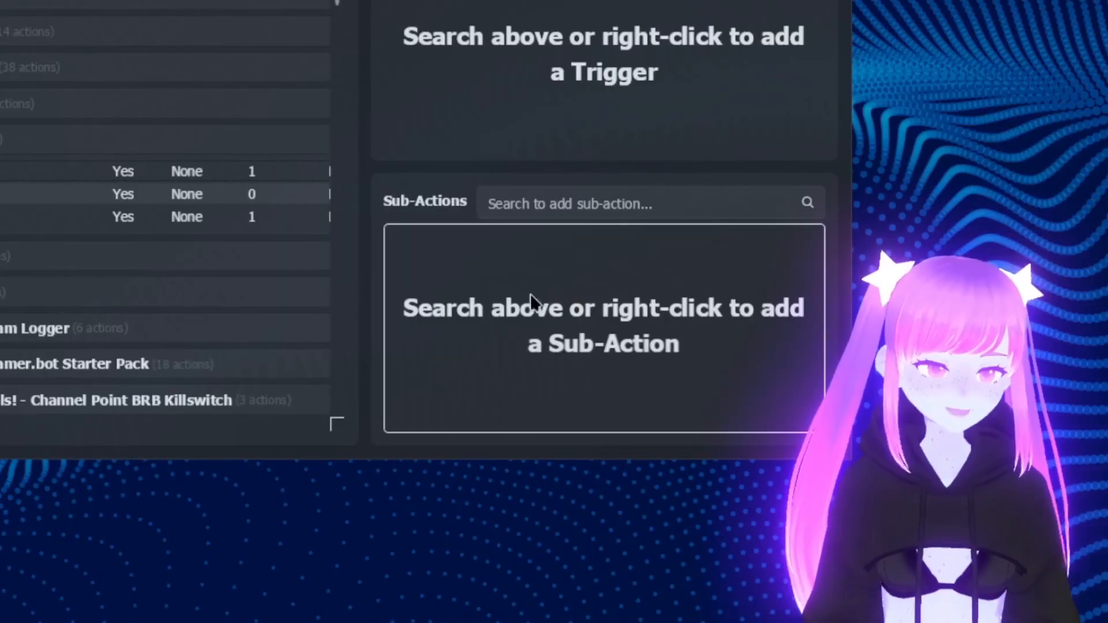
# - Add a Discord Basic Webhook sub-action to the go live2 action and name it "peepoopoo"
pyautogui.rightClick(508, 284)
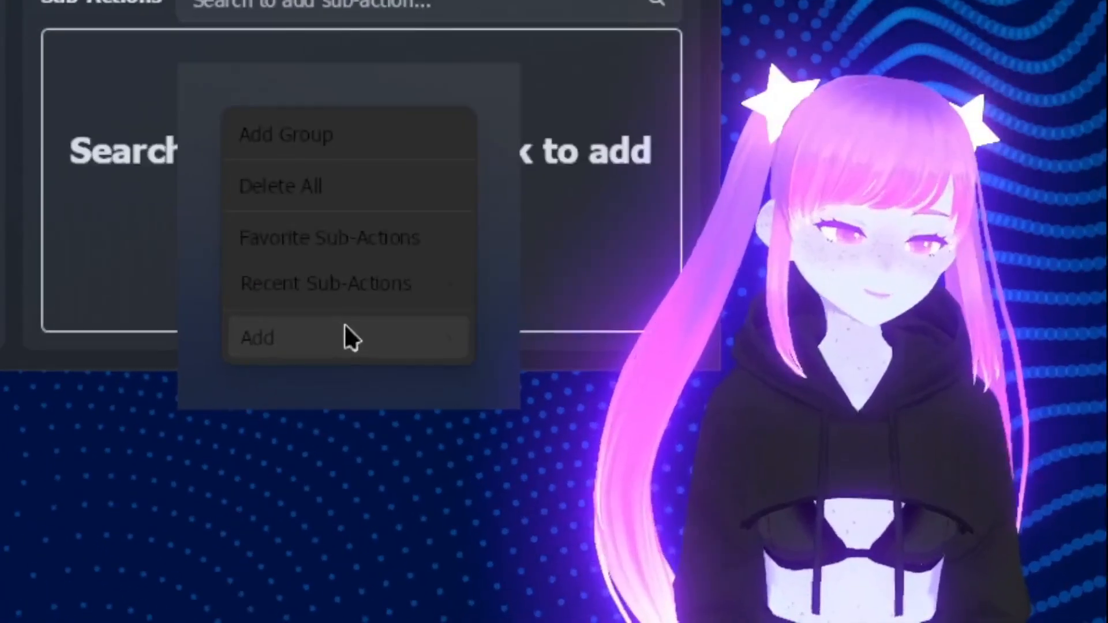
pyautogui.moveTo(592, 429)
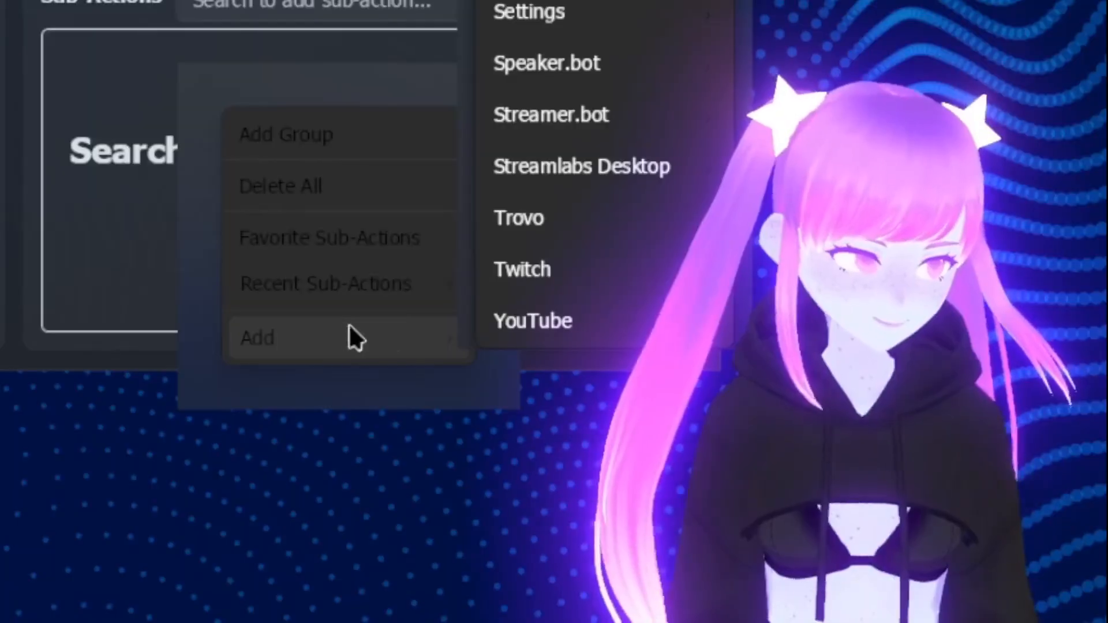
pyautogui.moveTo(544, 263)
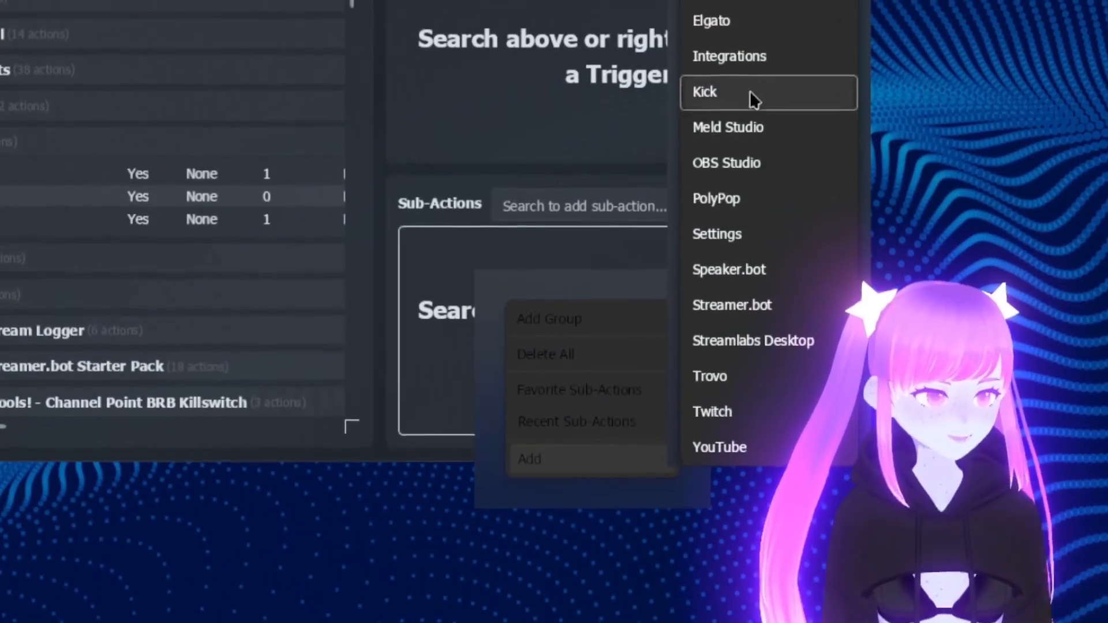
pyautogui.moveTo(754, 45)
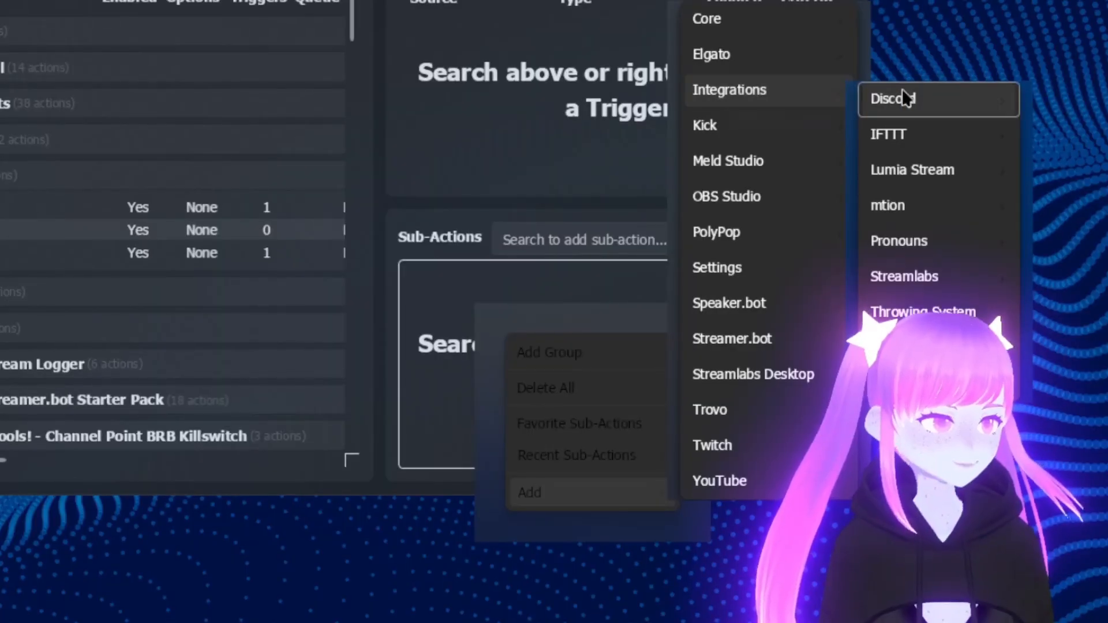
pyautogui.moveTo(910, 98)
pyautogui.click(841, 110)
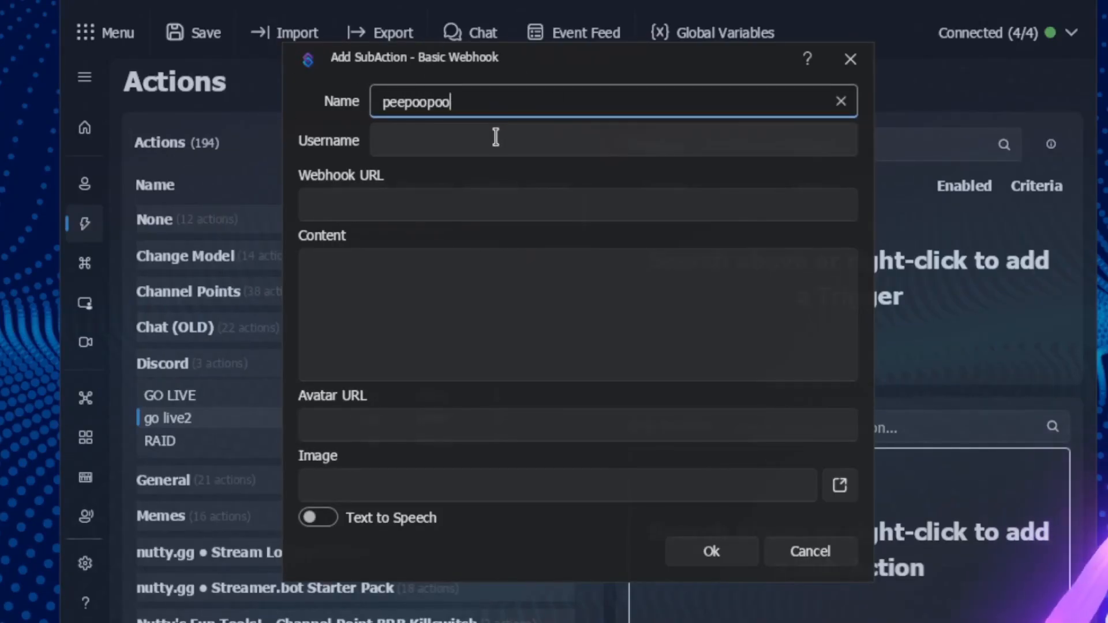
# - Set the webhook sub-action's username to "Hal9000" and paste the copied Discord webhook URL
pyautogui.click(457, 148)
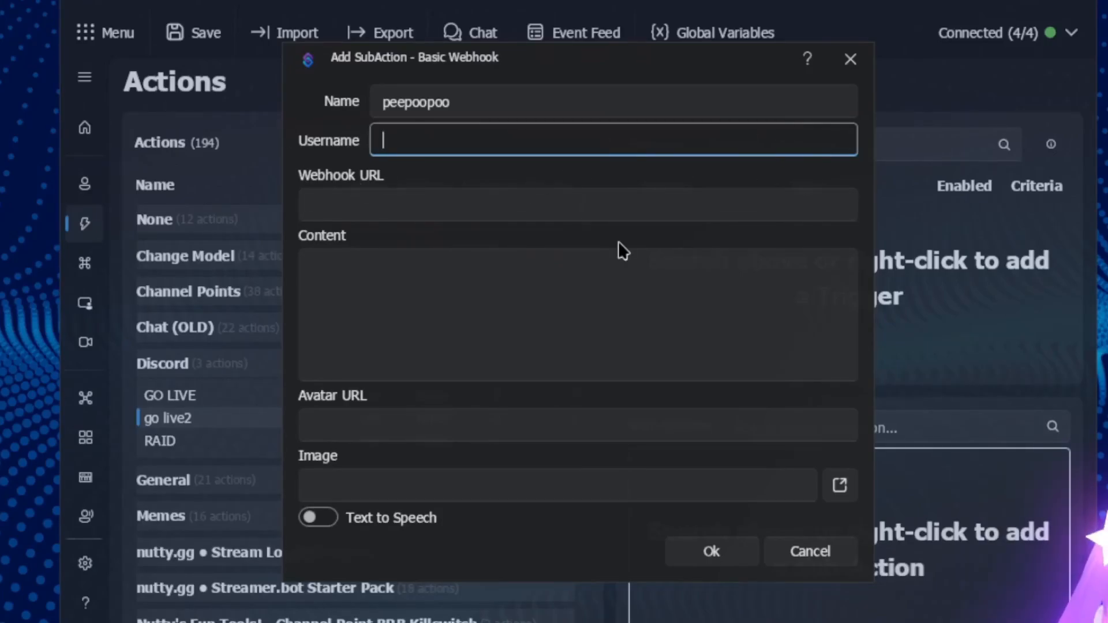
pyautogui.write('Hal9000')
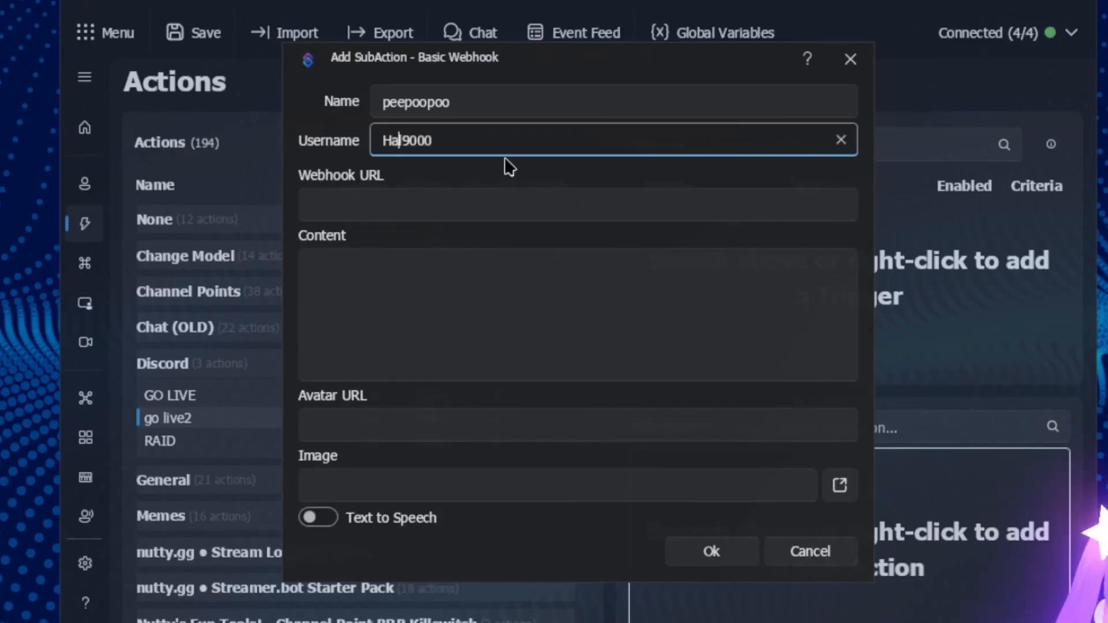
pyautogui.click(458, 204)
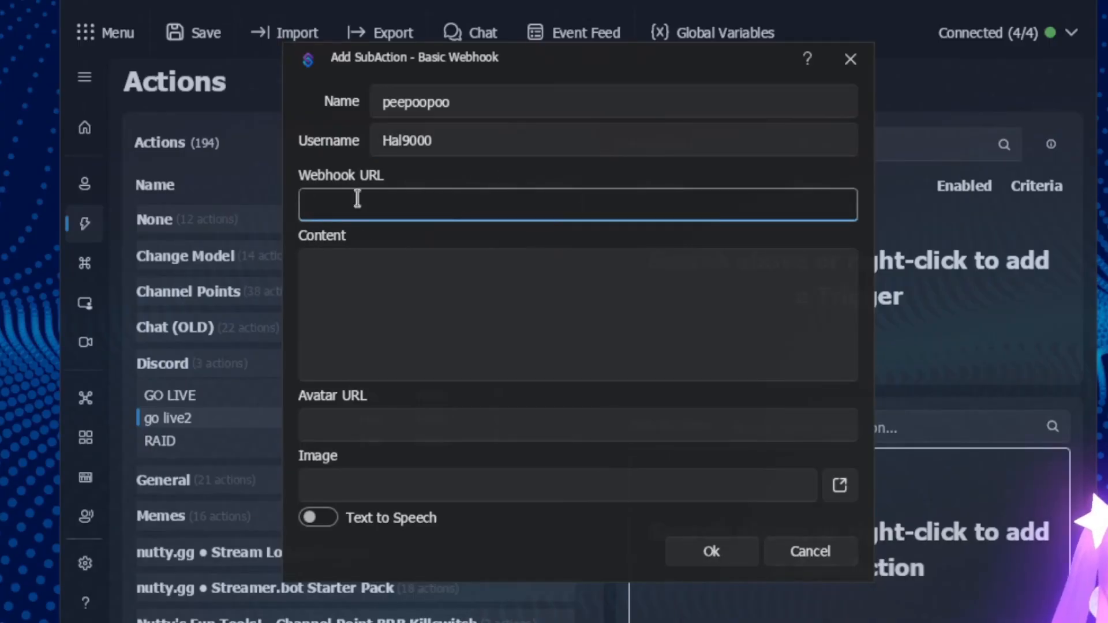
pyautogui.hotkey('ctrl', 'v')
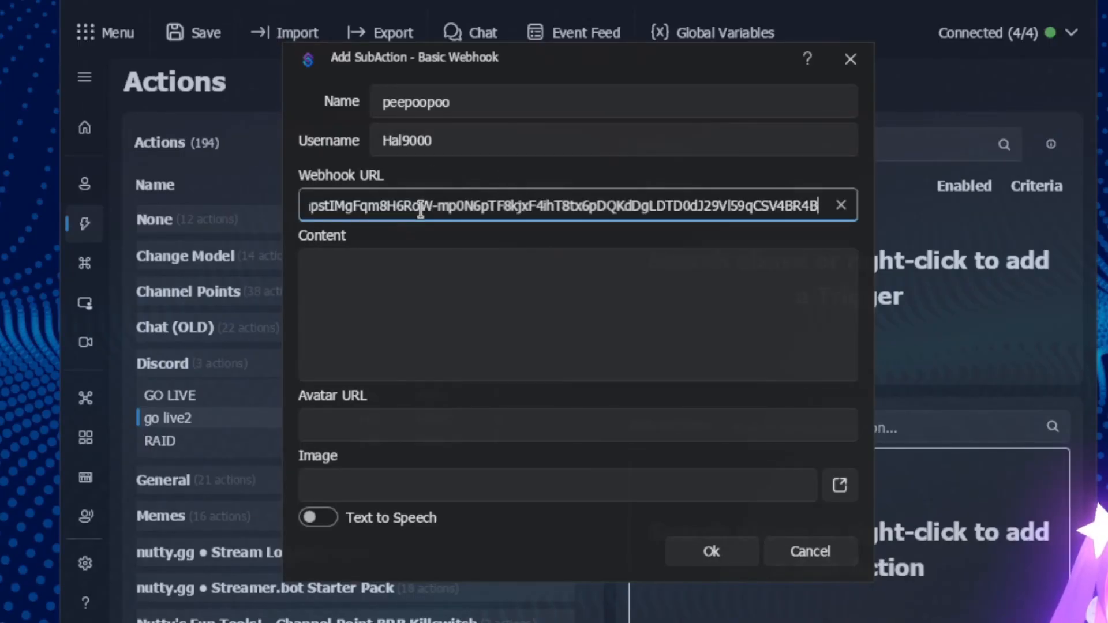
# - Set the message content to "I'm going live!" followed by the Twitch channel link, and save the webhook sub-action
pyautogui.click(528, 277)
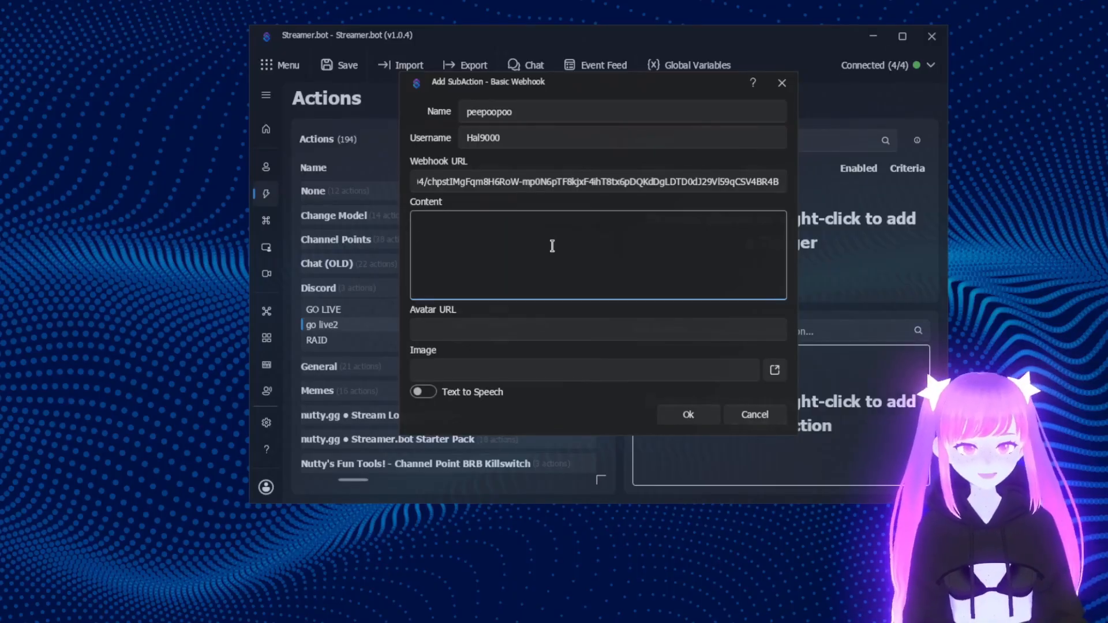
pyautogui.write("'m going live!")
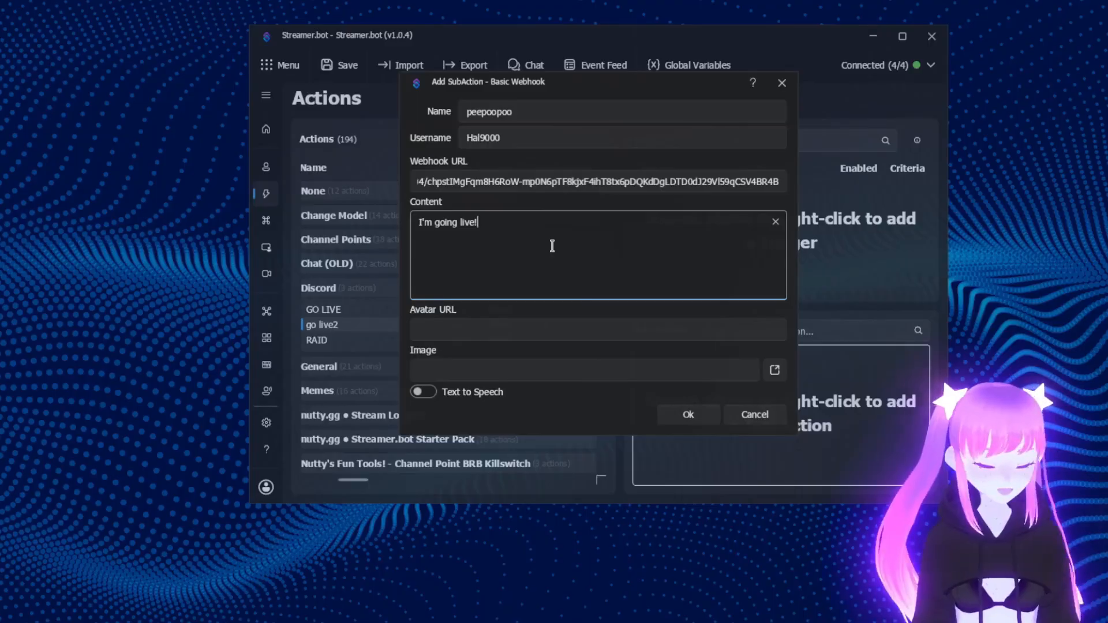
pyautogui.write(' https://twitch.tv/alex_scribbles')
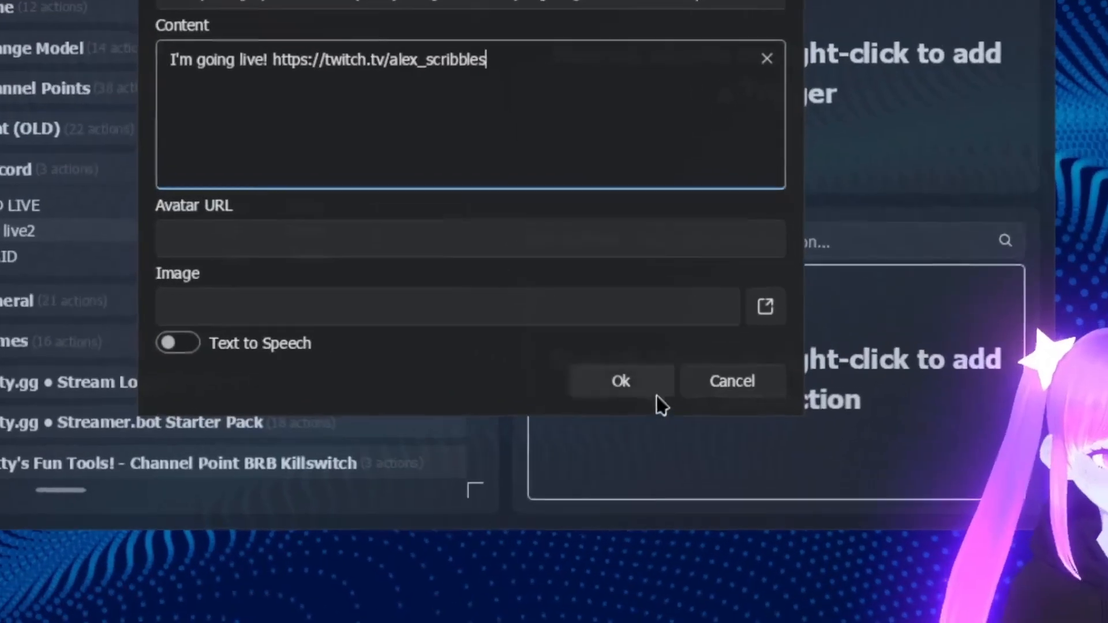
pyautogui.click(688, 414)
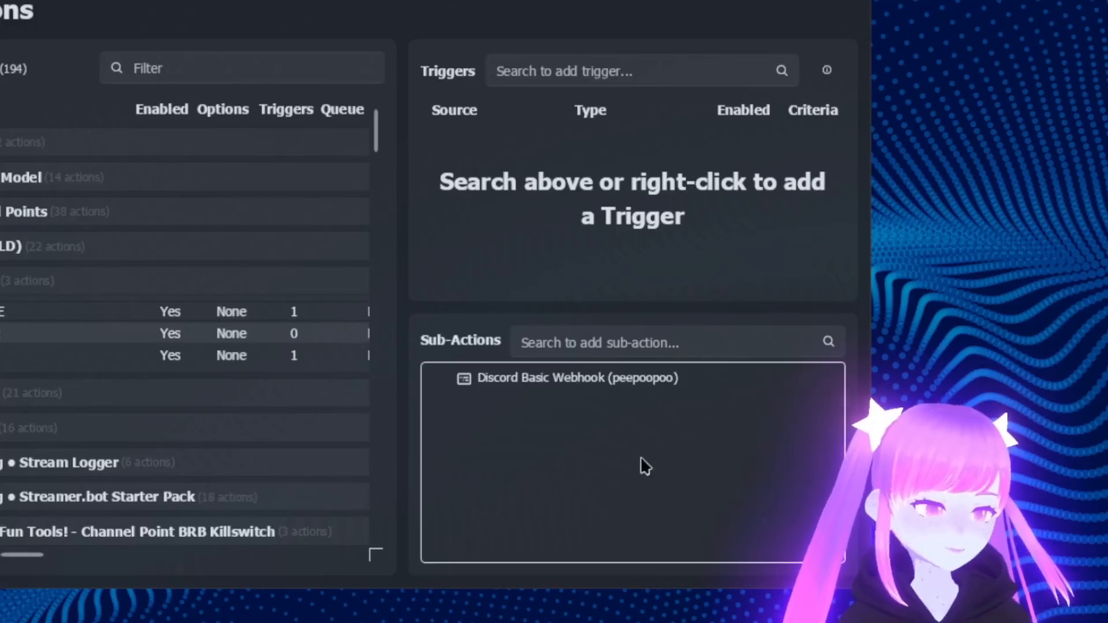
# - Add the Twitch channel trigger Stream Online to the go live2 action
pyautogui.rightClick(510, 173)
pyautogui.moveTo(547, 340)
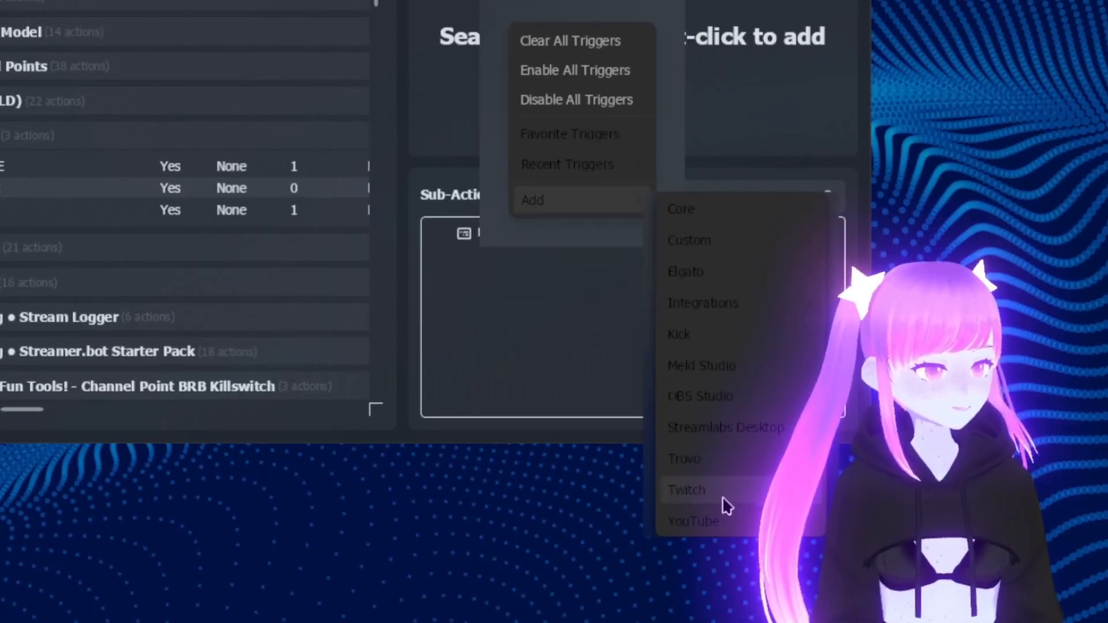
pyautogui.moveTo(726, 506)
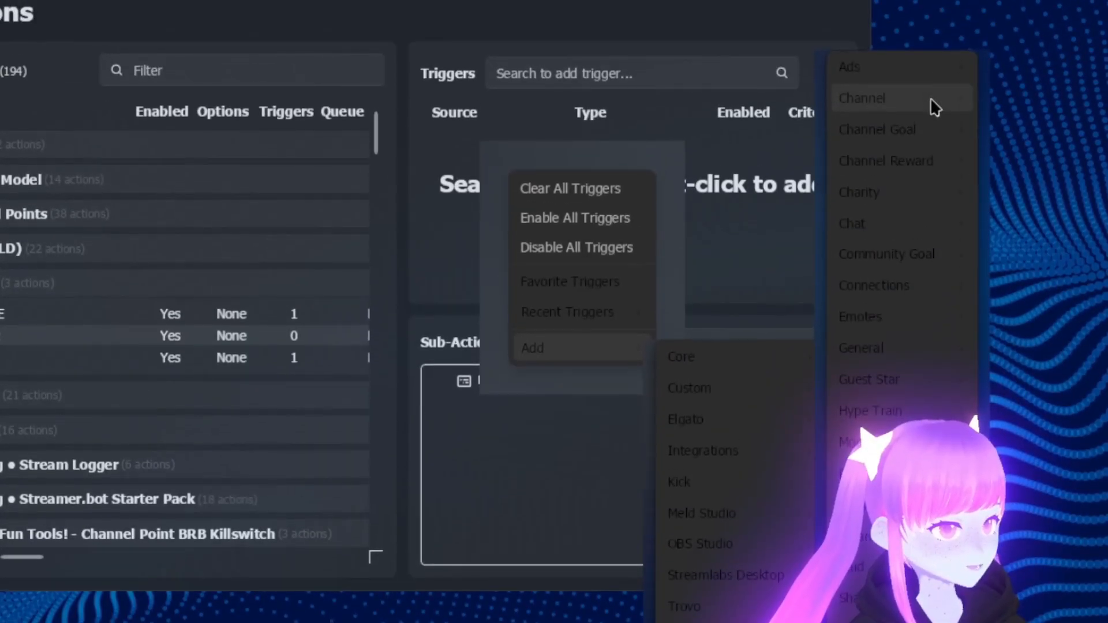
pyautogui.moveTo(929, 72)
pyautogui.click(731, 167)
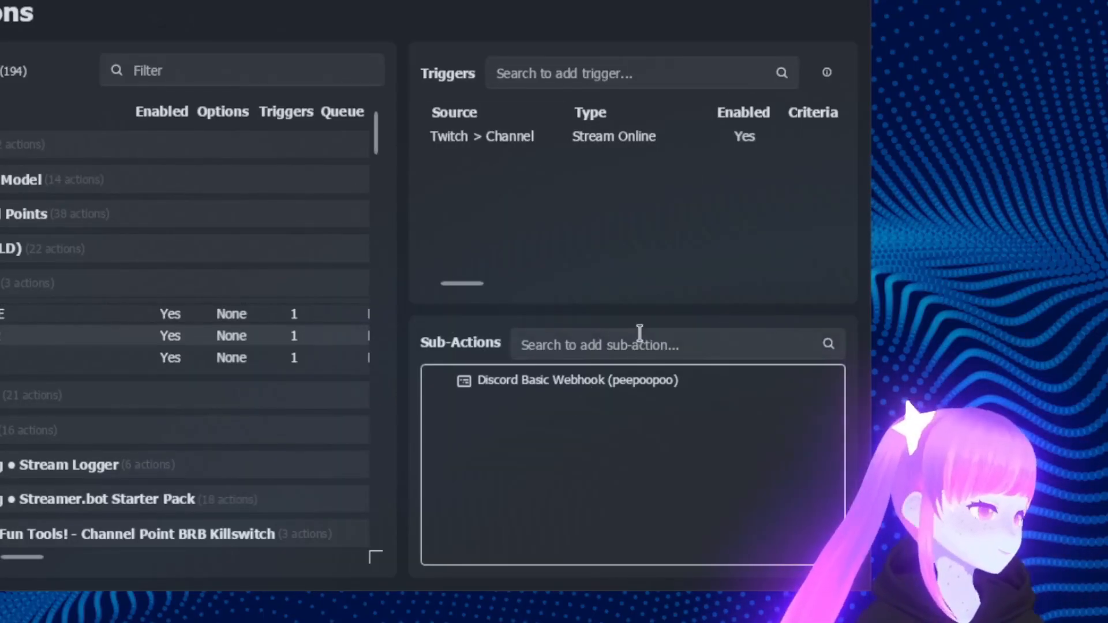
# - Extend the peepoopoo webhook's message content with "and I'm playing %game%" after "I'm going live", ahead of the Twitch link
pyautogui.click(647, 388)
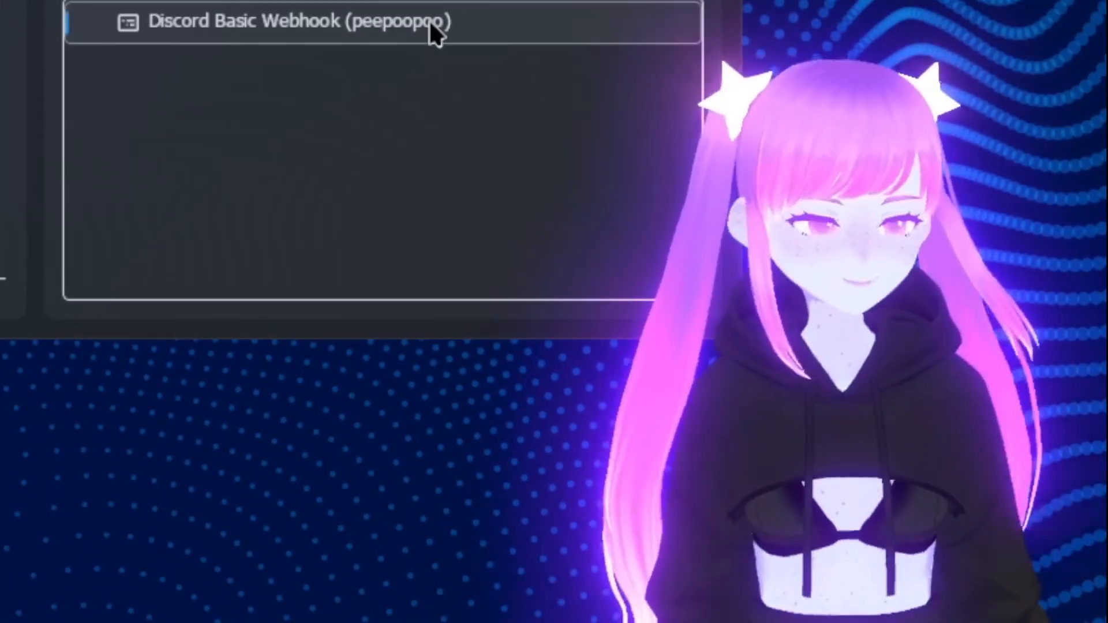
pyautogui.doubleClick(428, 19)
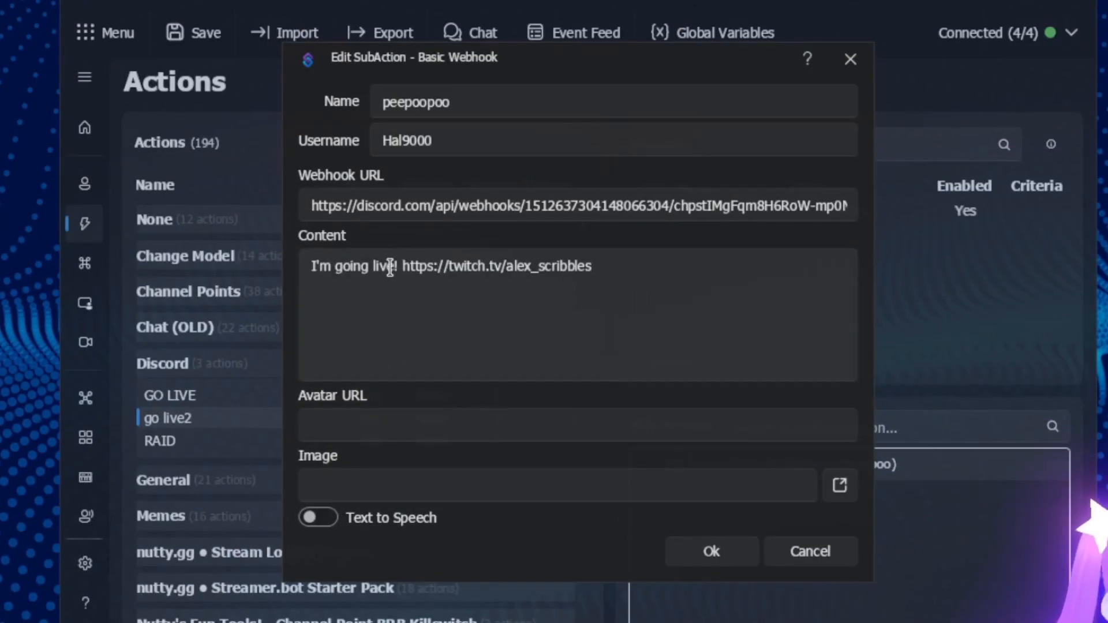
pyautogui.click(390, 268)
pyautogui.write('and I')
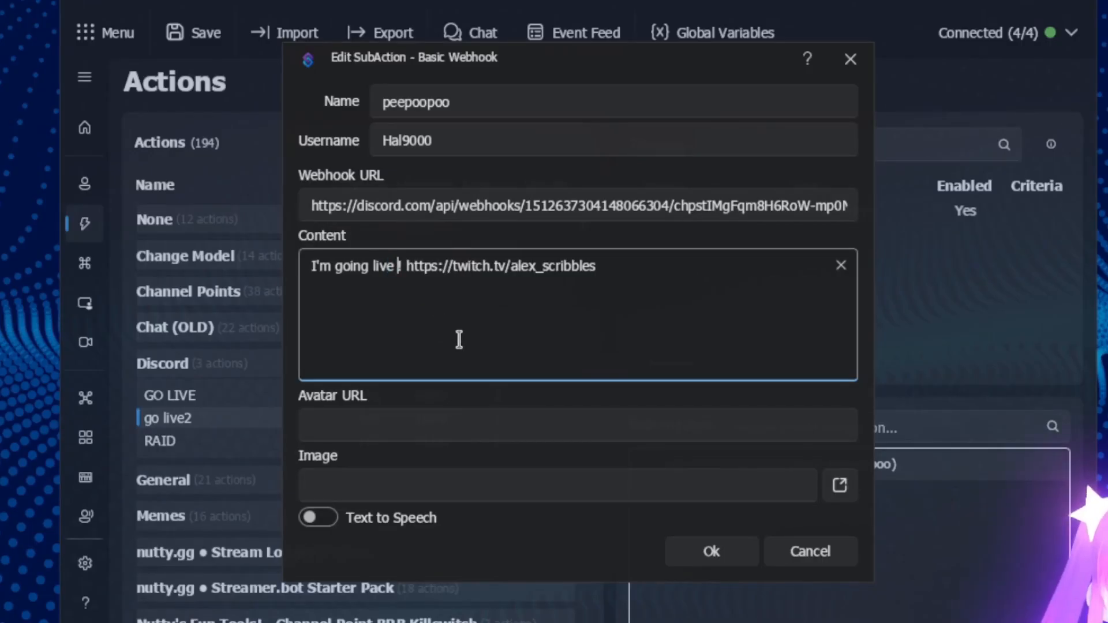
pyautogui.write("'m playing ")
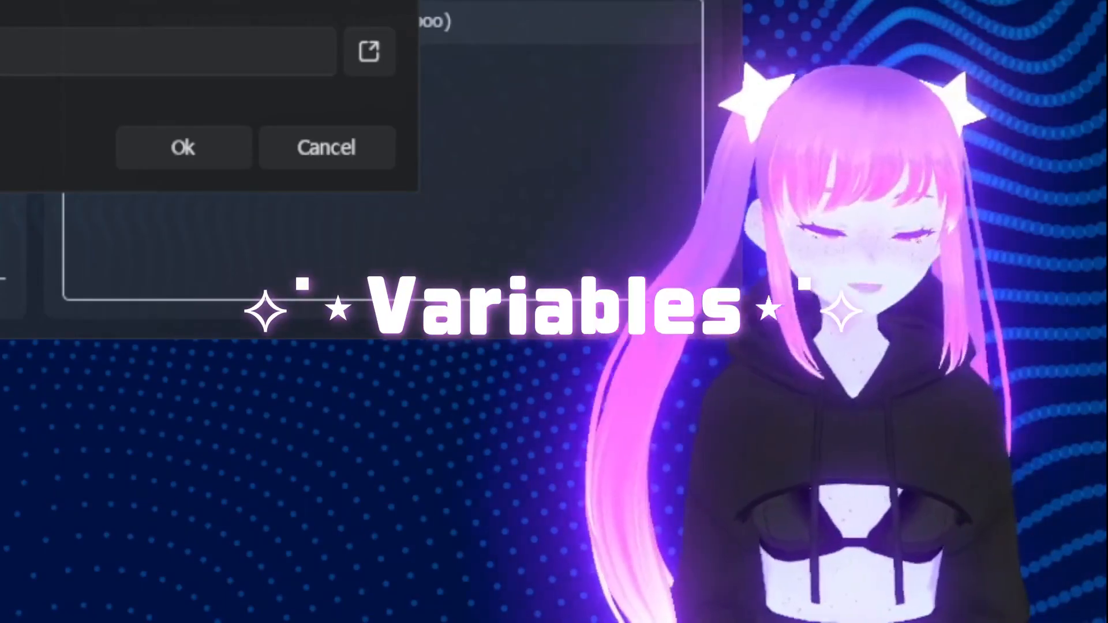
pyautogui.write('%game% at https://')
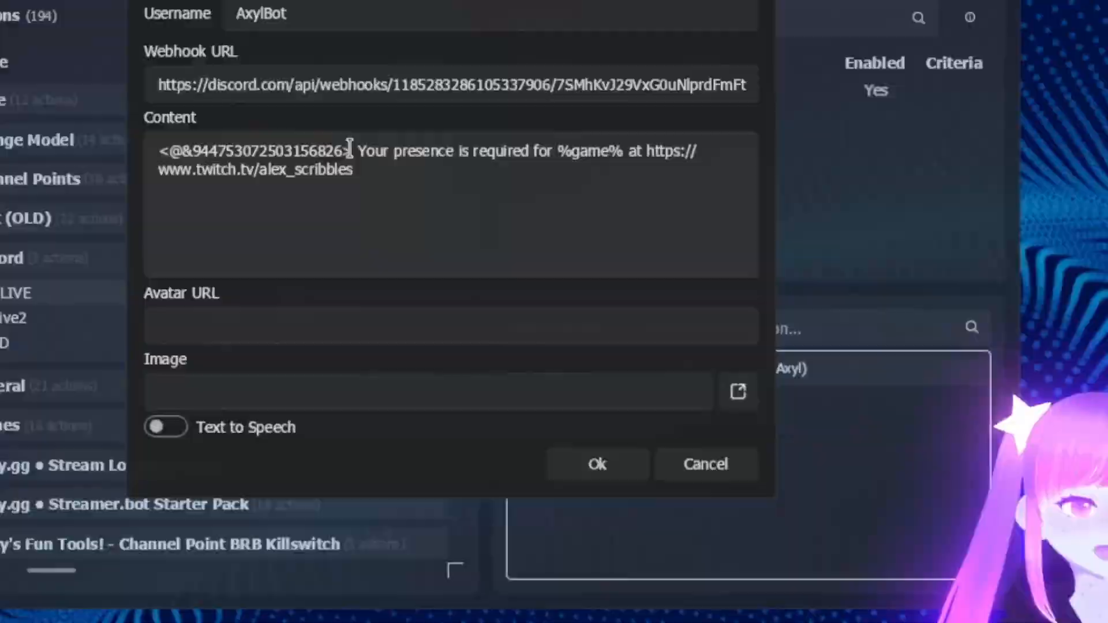
# - Highlight the role mention at the start of the GO LIVE action's webhook content
pyautogui.moveTo(489, 266); pyautogui.dragTo(352, 258)
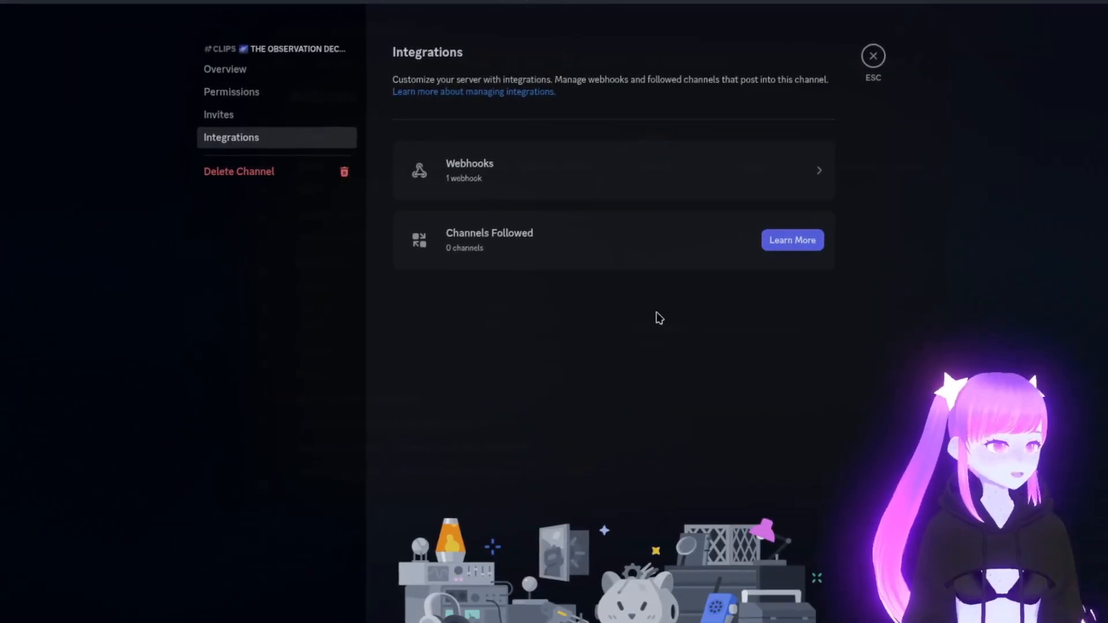
# - Open the Clipper webhook in the Discord clips channel's integrations, copy its webhook URL, and leave the channel settings
pyautogui.click(726, 181)
pyautogui.click(633, 213)
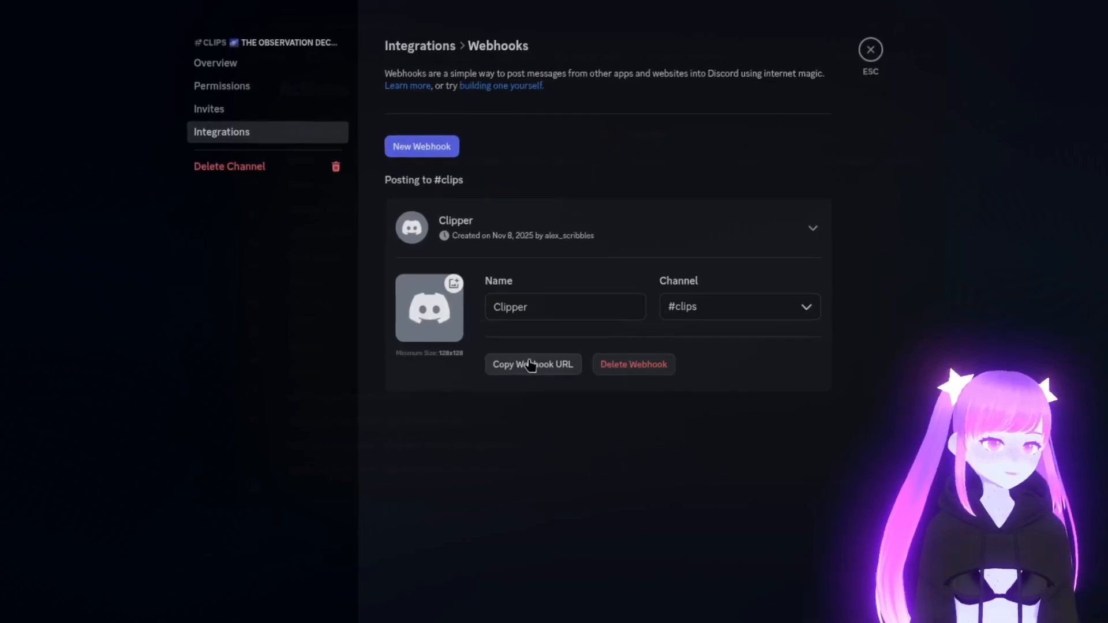
pyautogui.click(870, 79)
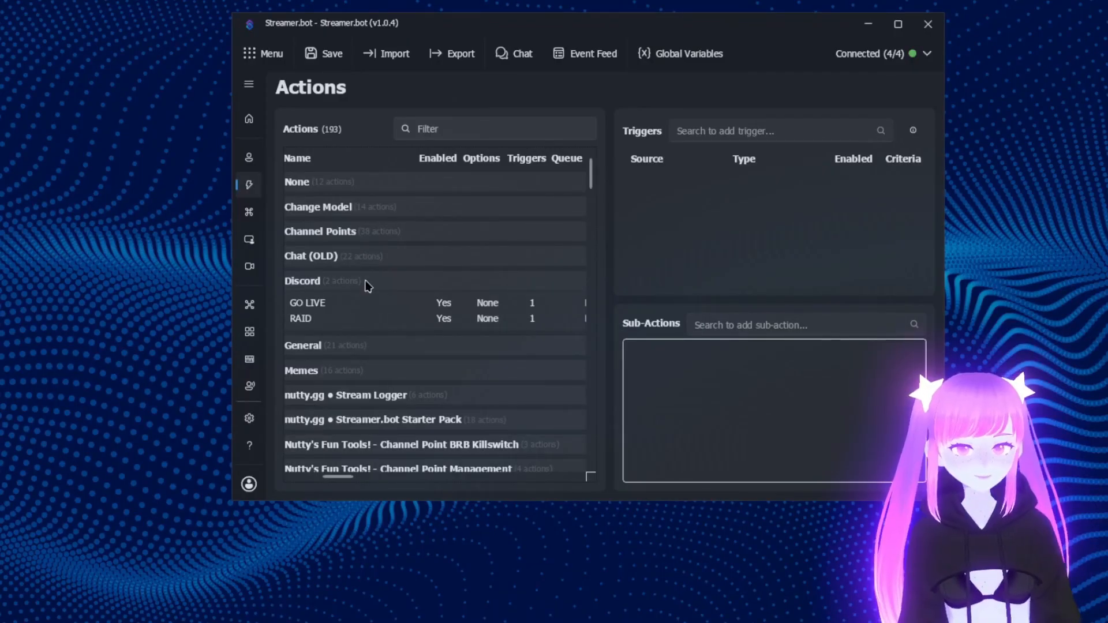
# - Switch to Streamer.bot and add an enabled action named "clip for me" in the Discord group
pyautogui.rightClick(367, 283)
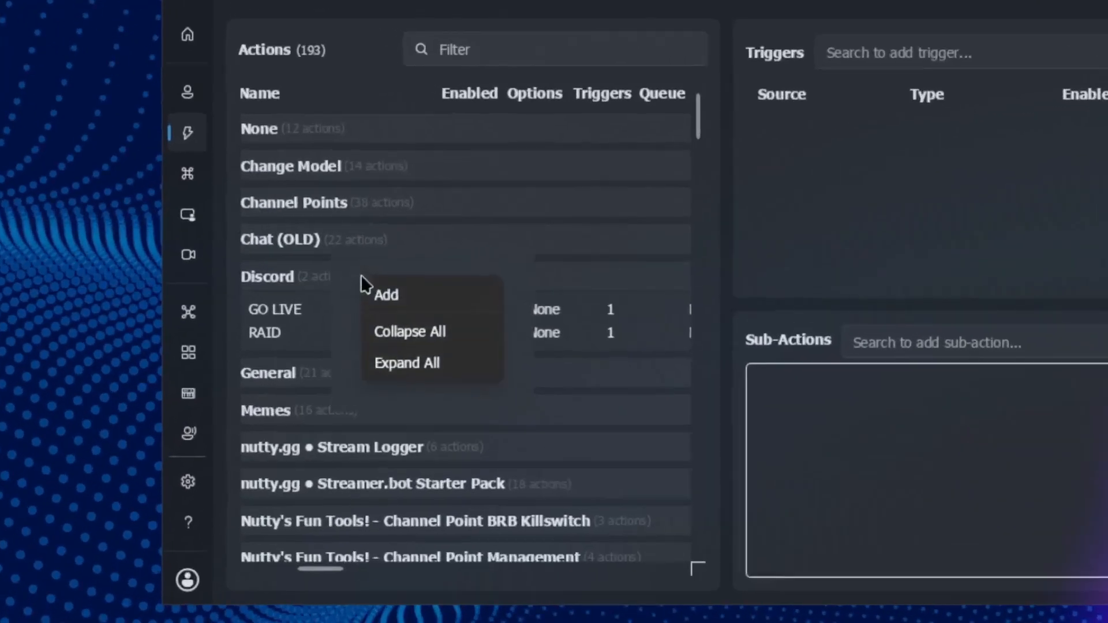
pyautogui.click(410, 297)
pyautogui.write('clip for me')
pyautogui.click(656, 167)
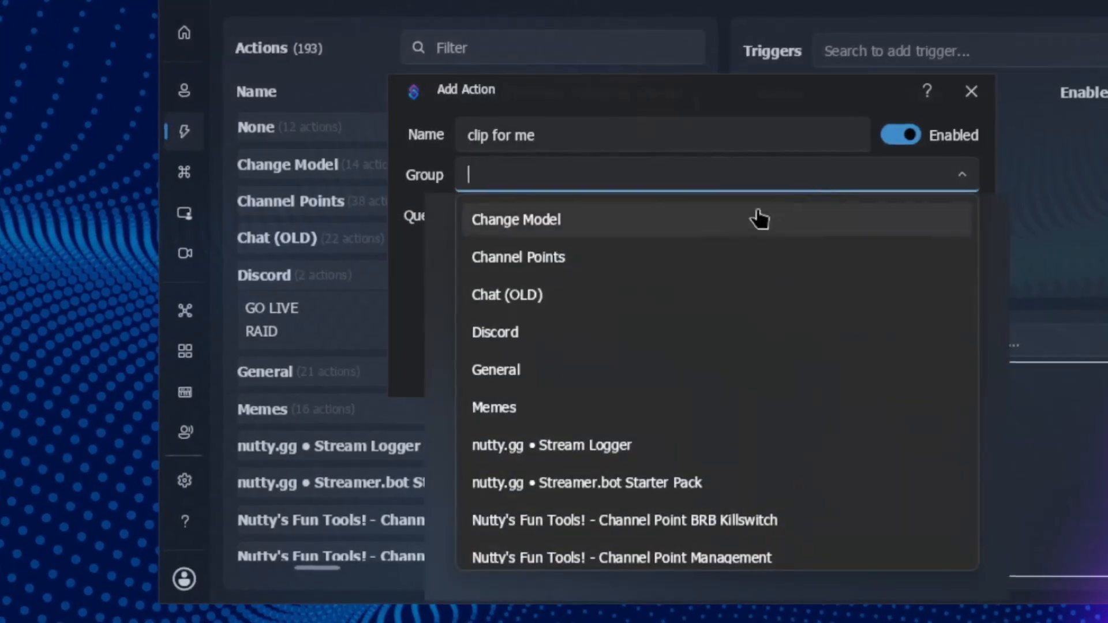
pyautogui.click(606, 333)
pyautogui.click(829, 340)
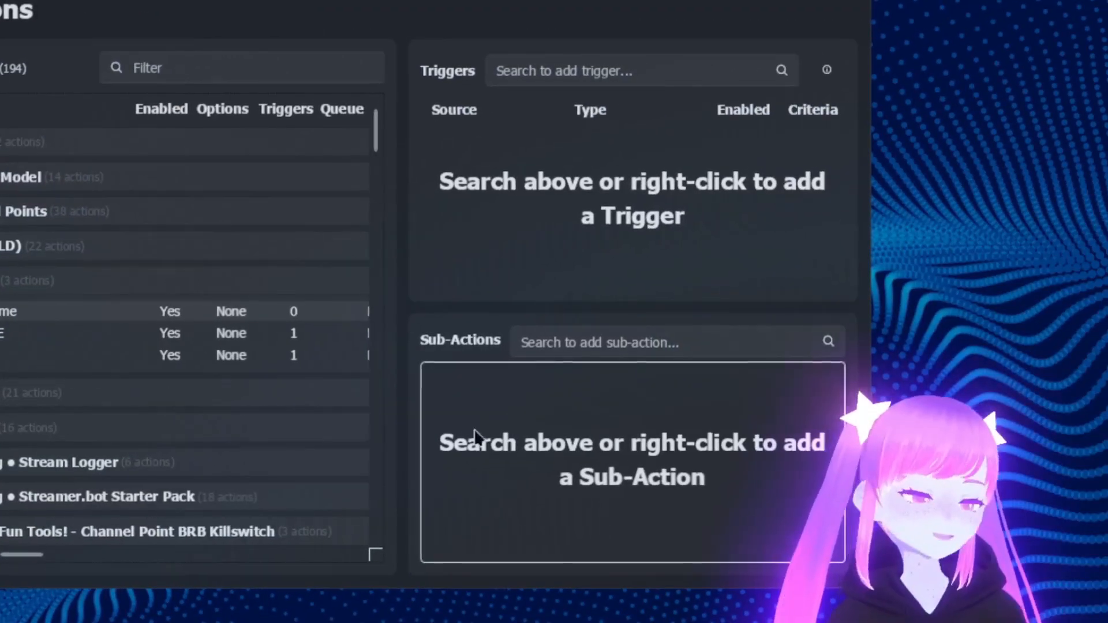
# - Copy the Go Live Axyl webhook sub-action from the GO LIVE action into the clip for me action
pyautogui.click(49, 330)
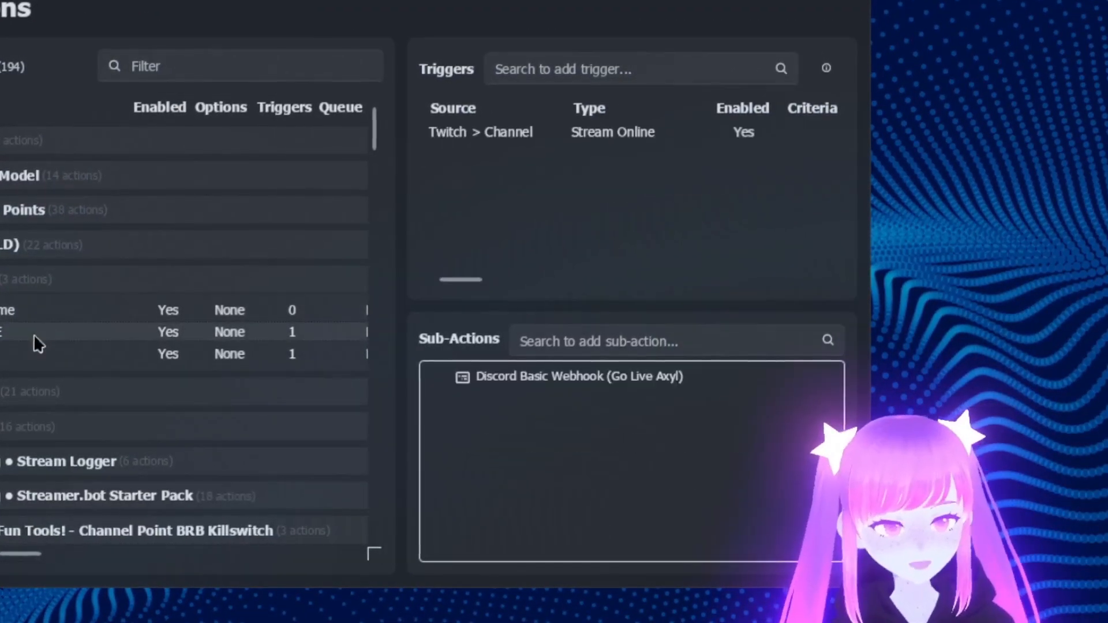
pyautogui.rightClick(534, 382)
pyautogui.click(153, 317)
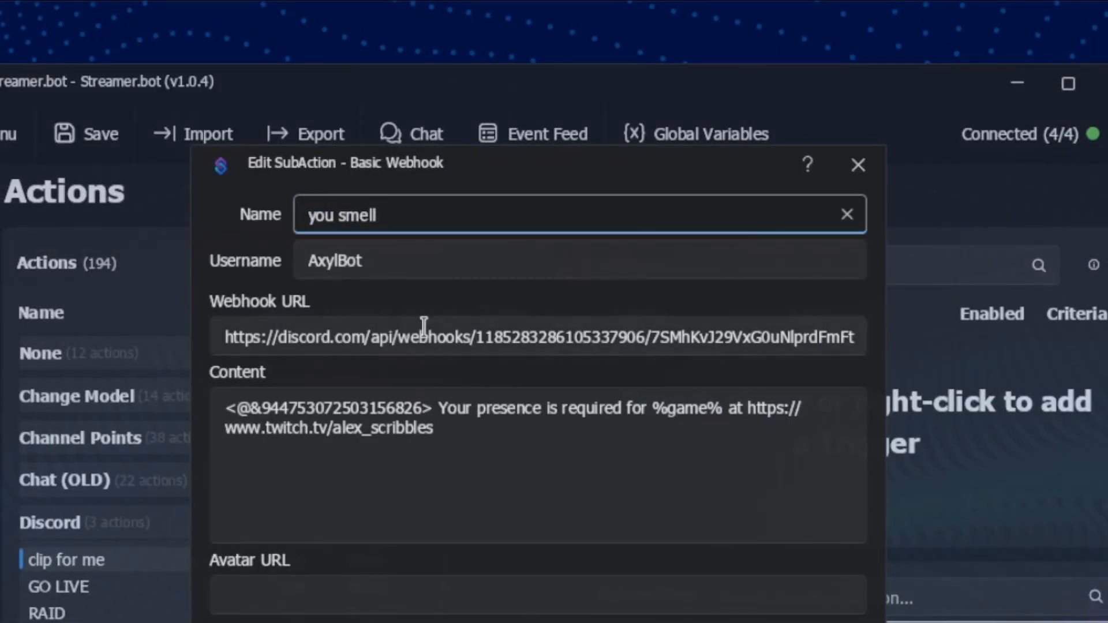
# - Name the copied webhook sub-action "you smell", set its username to "Clippy", and clear the old message content before saving
pyautogui.press('Tab')
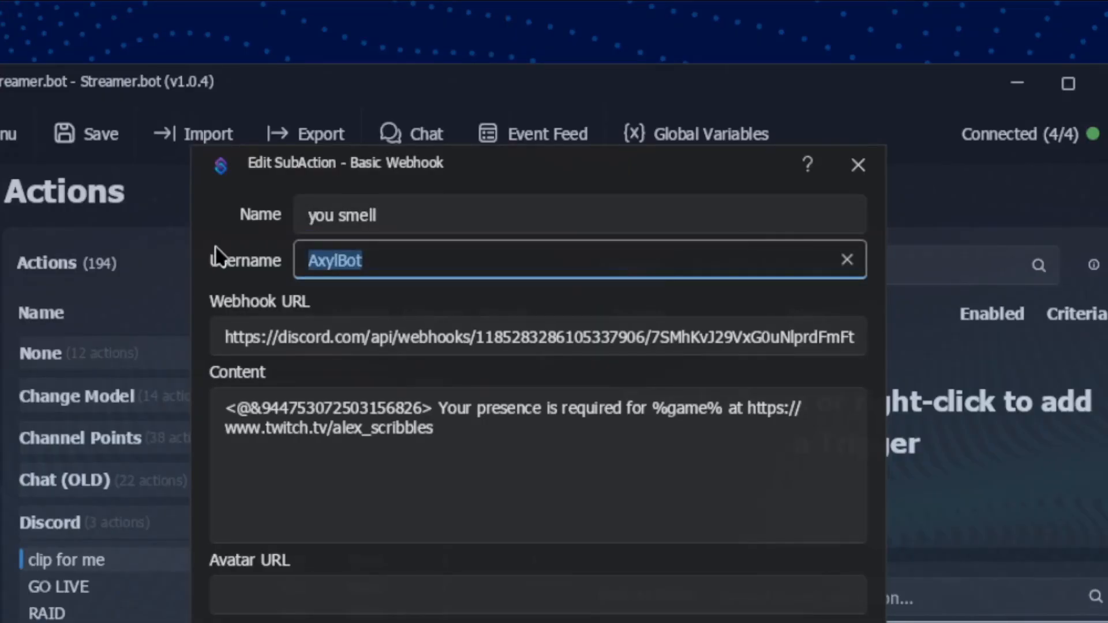
pyautogui.click(432, 600)
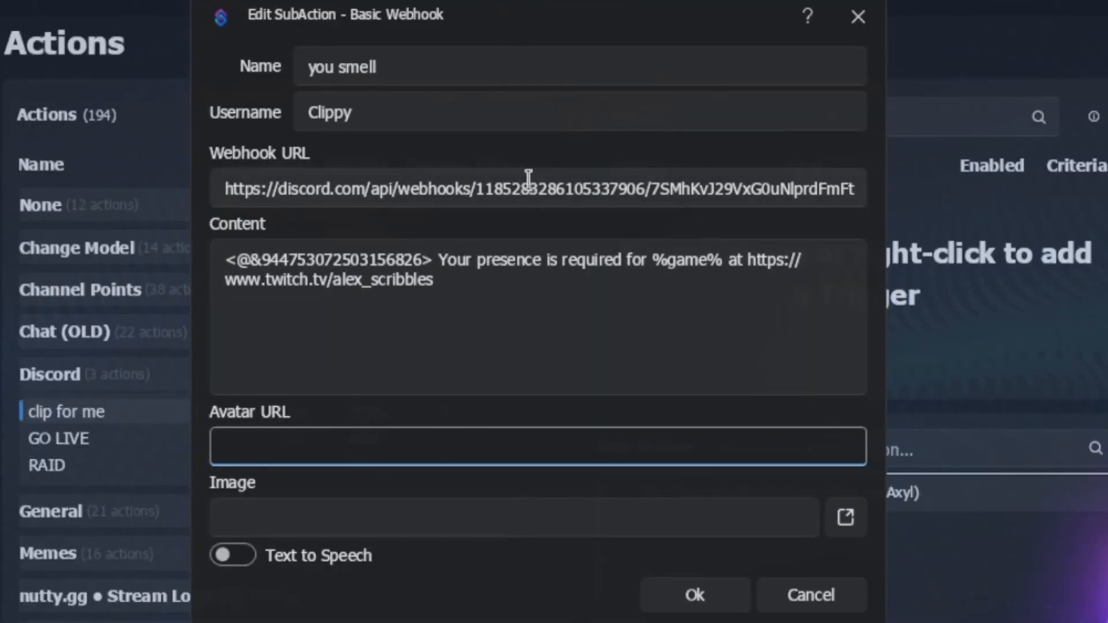
pyautogui.click(518, 240)
pyautogui.hotkey('ctrl', 'a')
pyautogui.press('BackSpace')
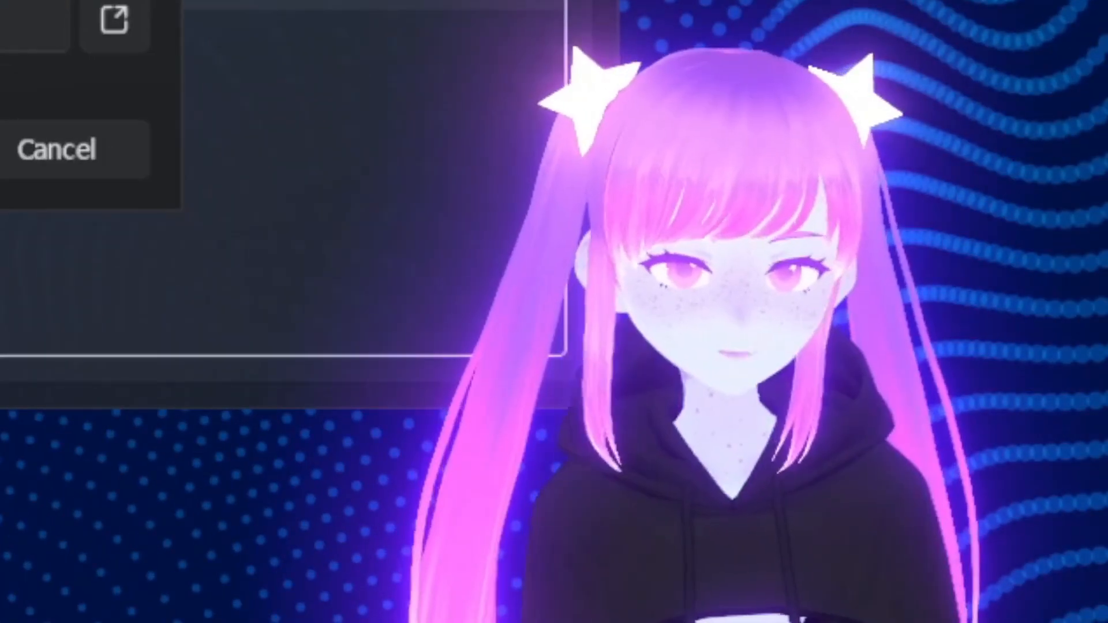
pyautogui.click(695, 595)
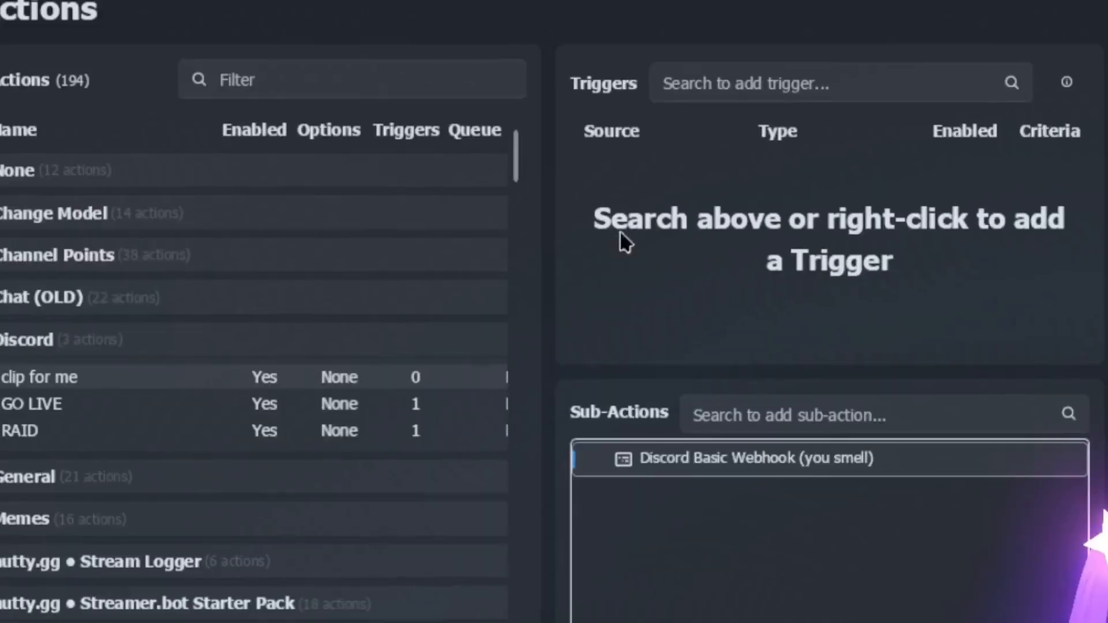
# - Try to add a Command Triggered trigger to clip for me with a new "!clip" command allowed for Moderators
pyautogui.rightClick(729, 263)
pyautogui.moveTo(792, 474)
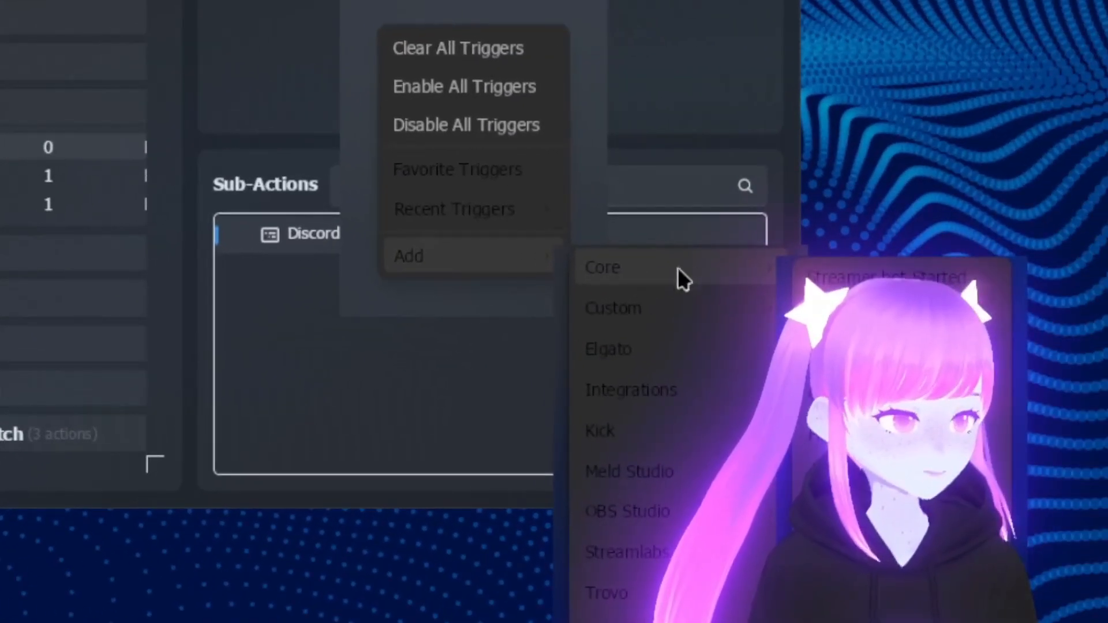
pyautogui.moveTo(900, 291)
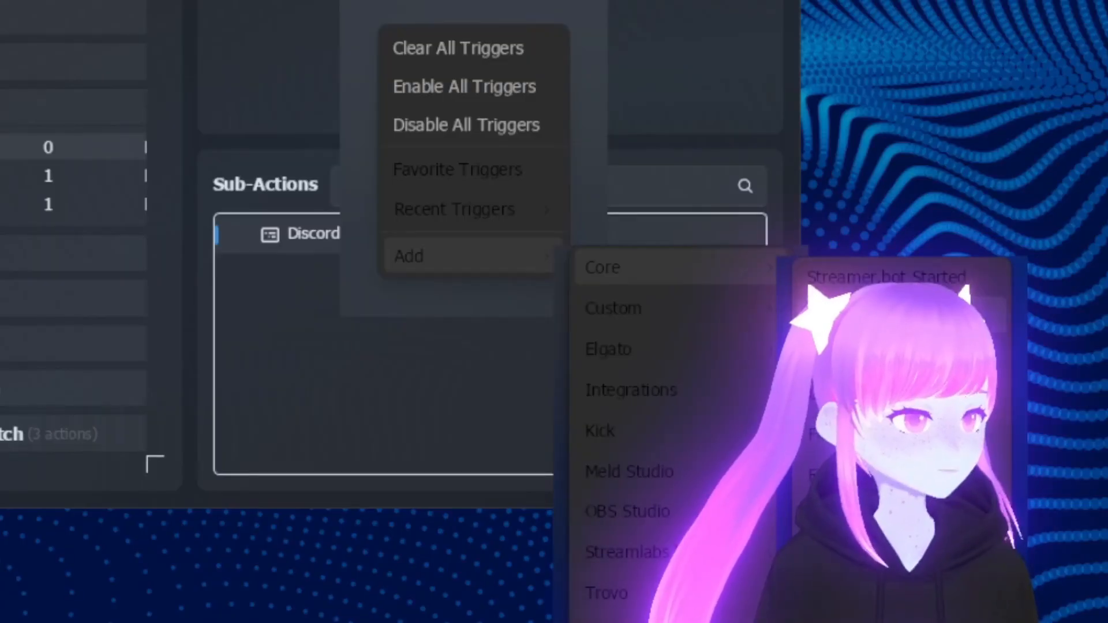
pyautogui.moveTo(866, 398)
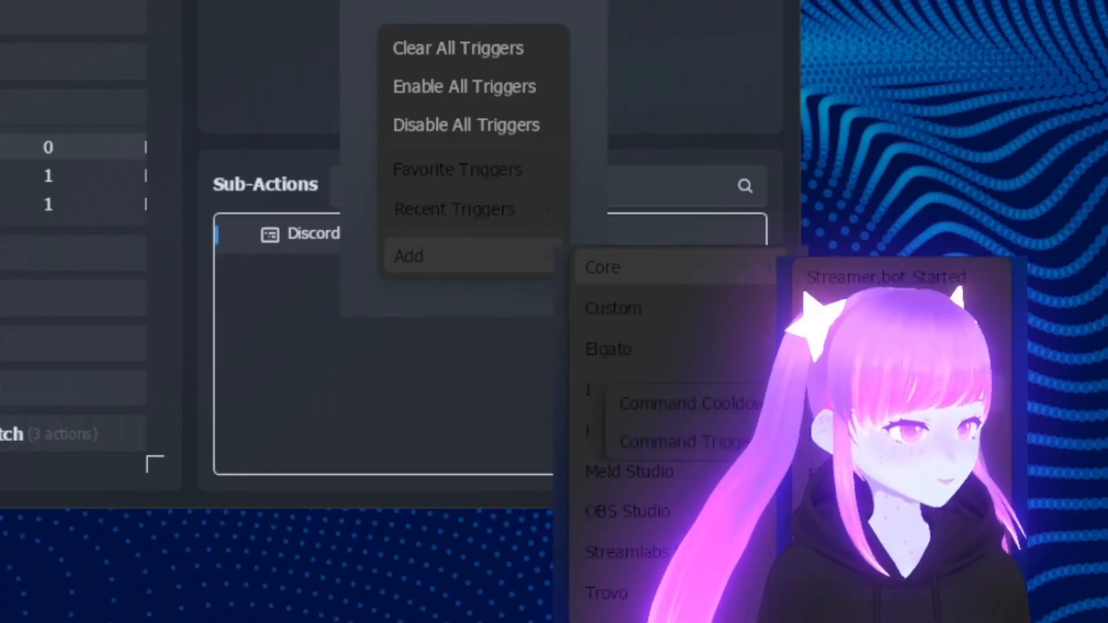
pyautogui.click(693, 442)
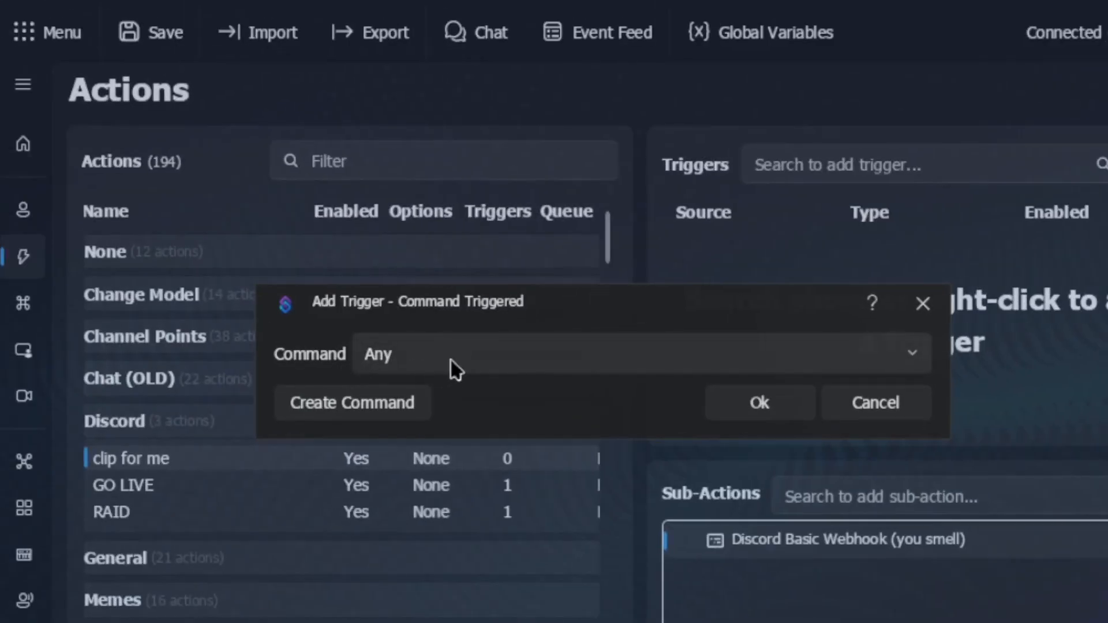
pyautogui.click(397, 411)
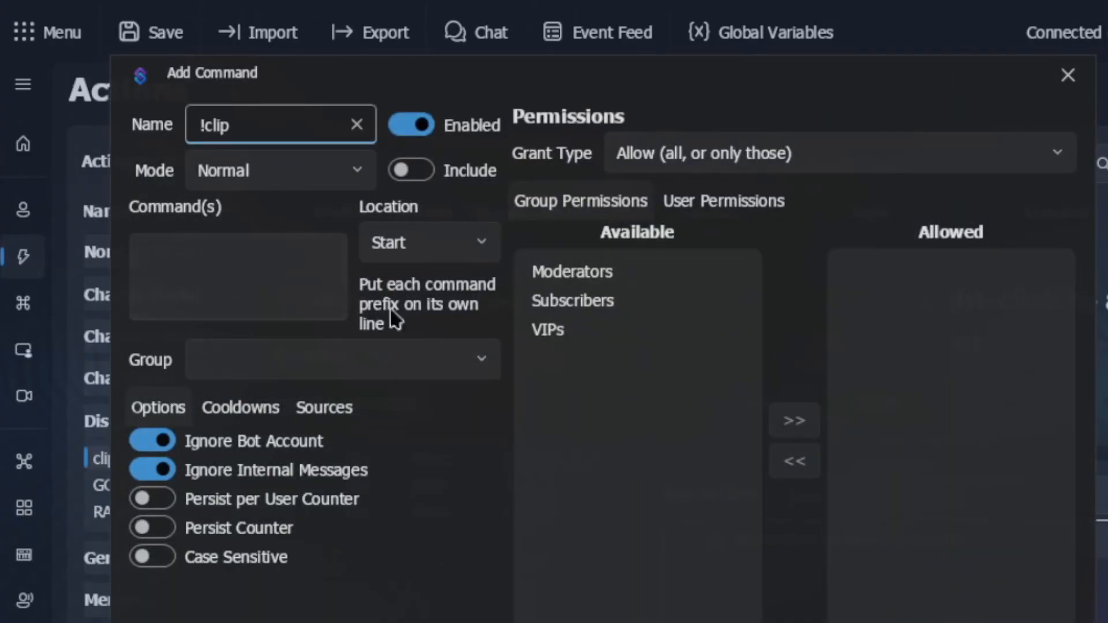
pyautogui.click(635, 283)
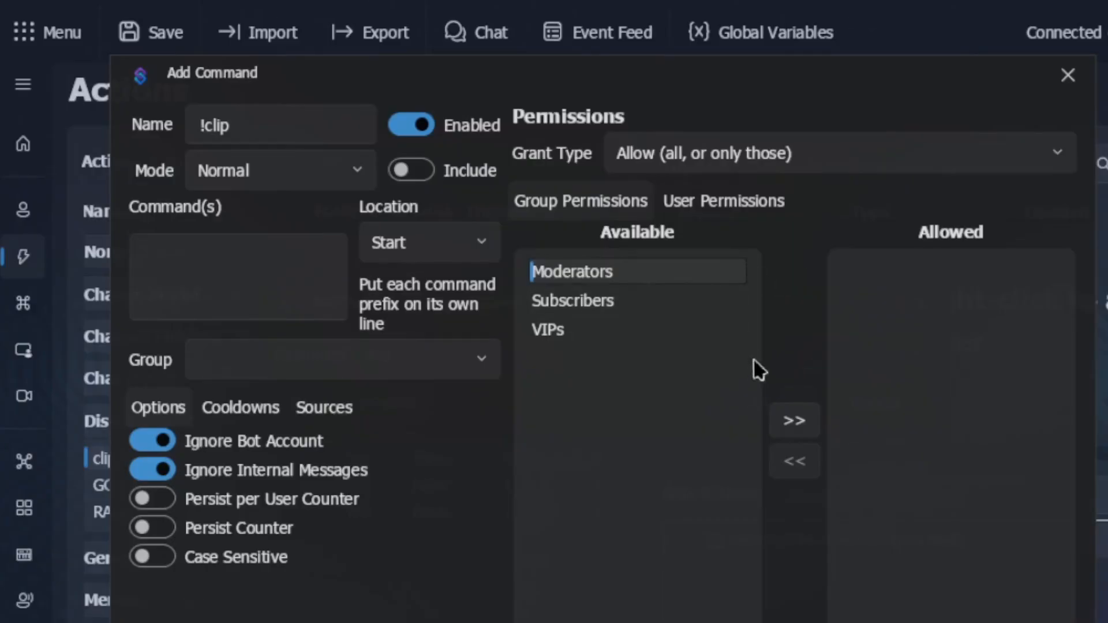
pyautogui.click(799, 427)
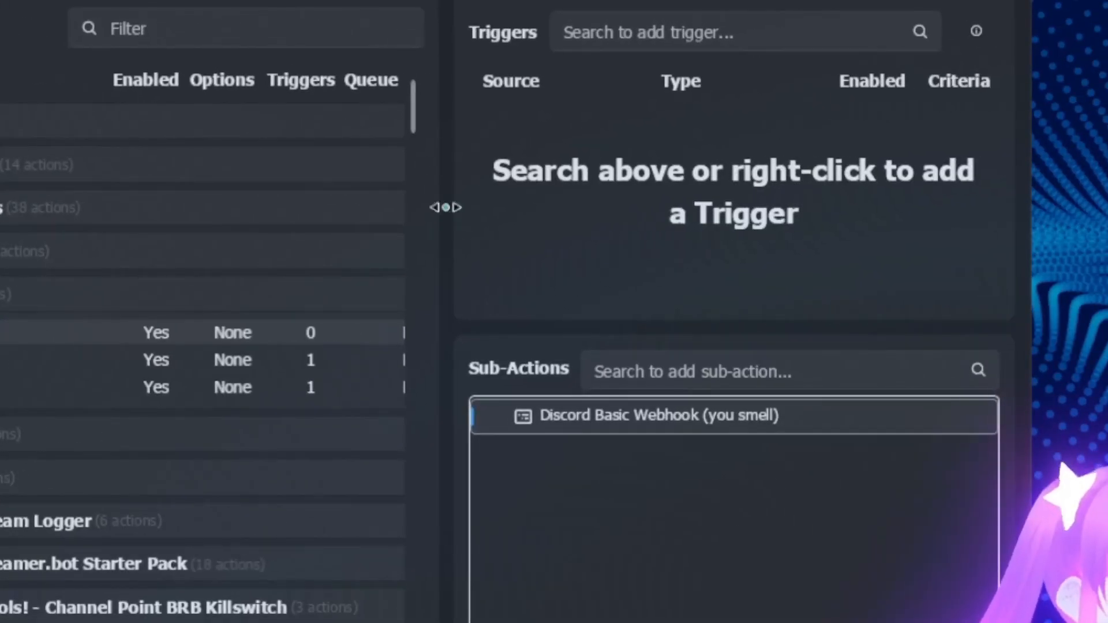
# - Add the Twitch channel sub-action Create Clip to the clip for me action and place it above the Discord webhook
pyautogui.rightClick(600, 501)
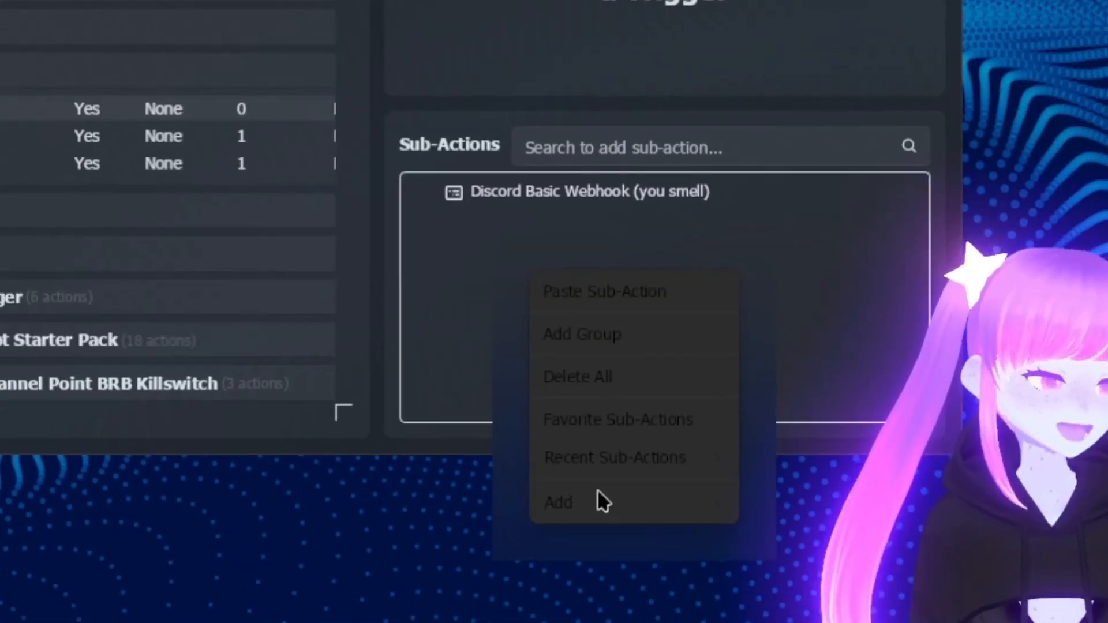
pyautogui.moveTo(598, 503)
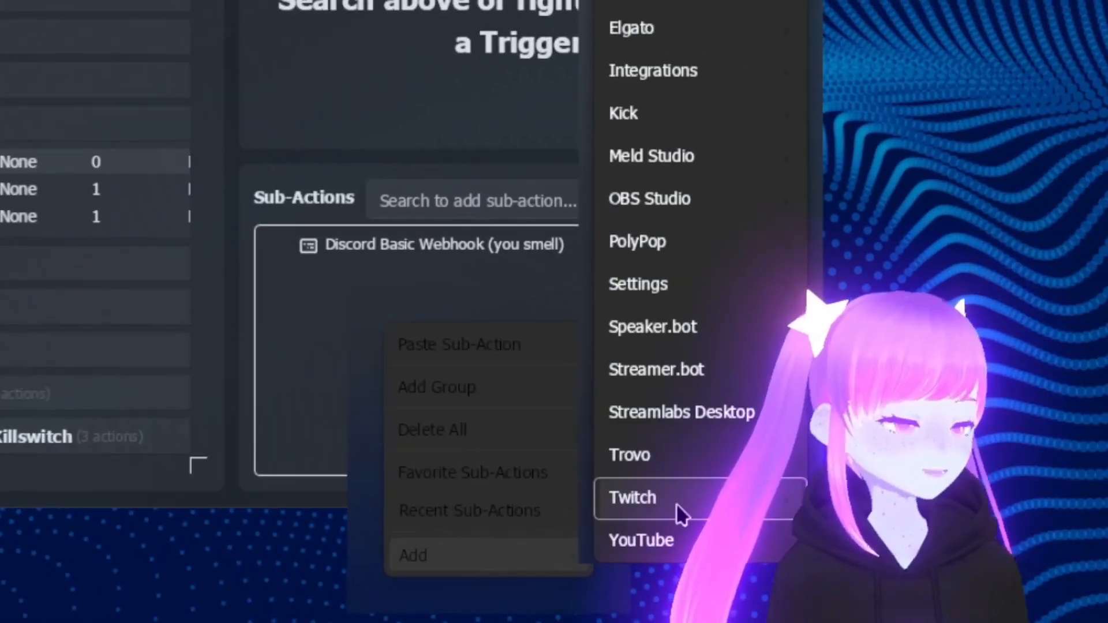
pyautogui.moveTo(822, 455)
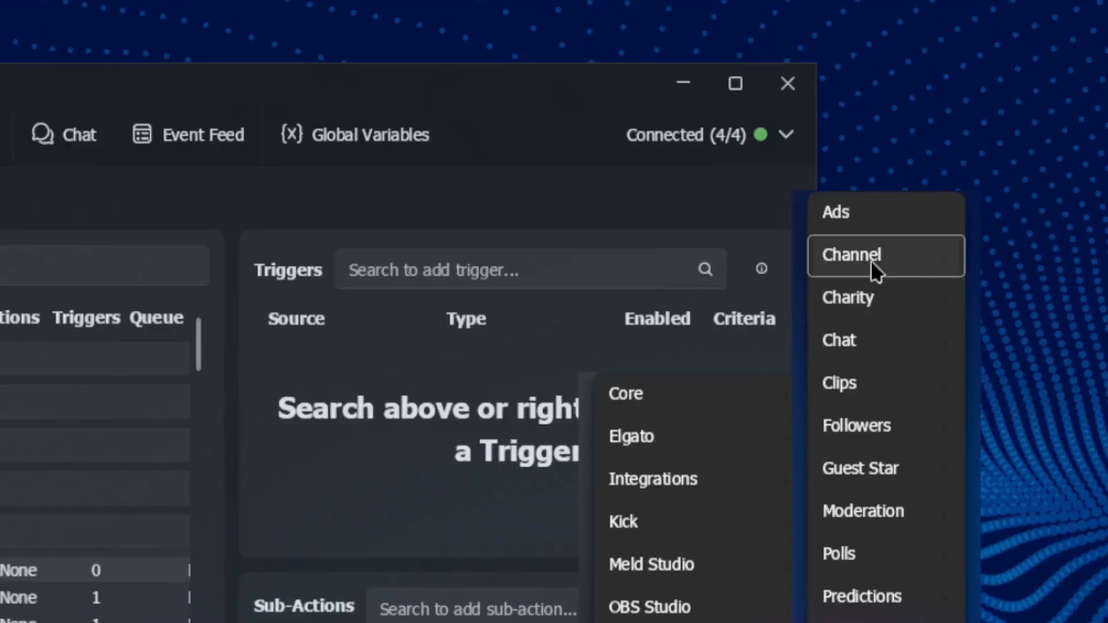
pyautogui.moveTo(871, 261)
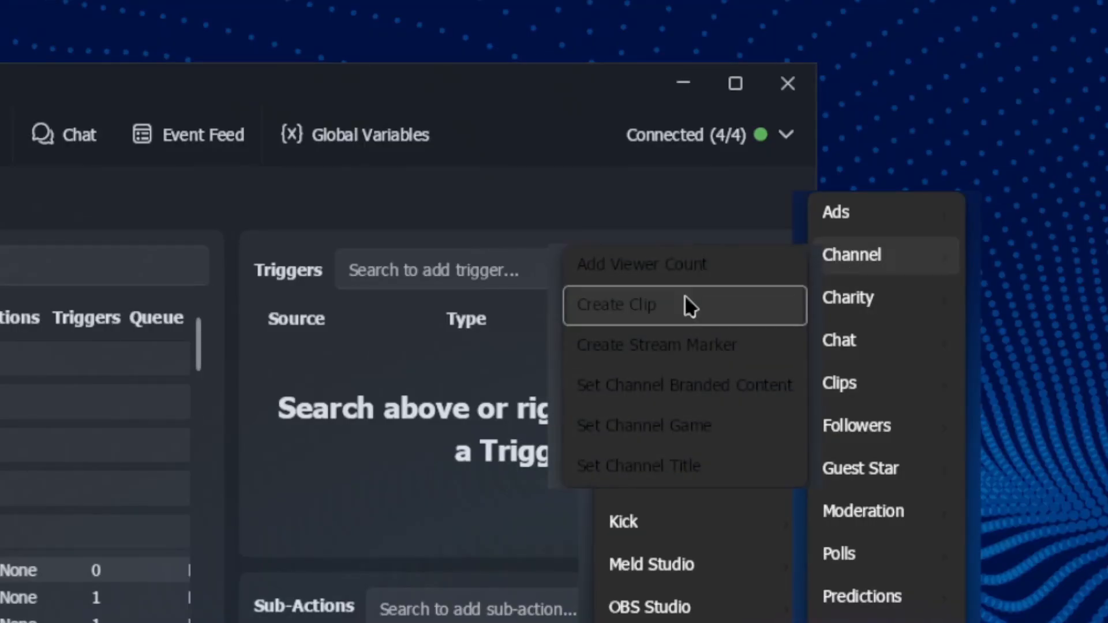
pyautogui.click(687, 304)
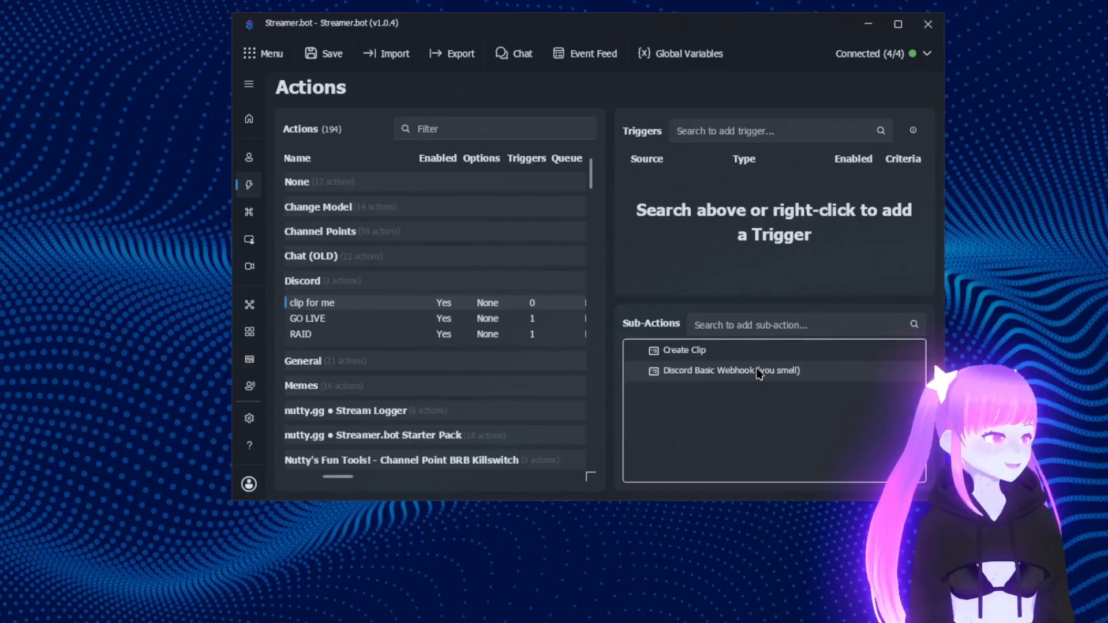
# - Set the you smell webhook's content to "i just clipped something funny", a blank line, and the clip URL variable
pyautogui.doubleClick(68, 47)
pyautogui.click(571, 232)
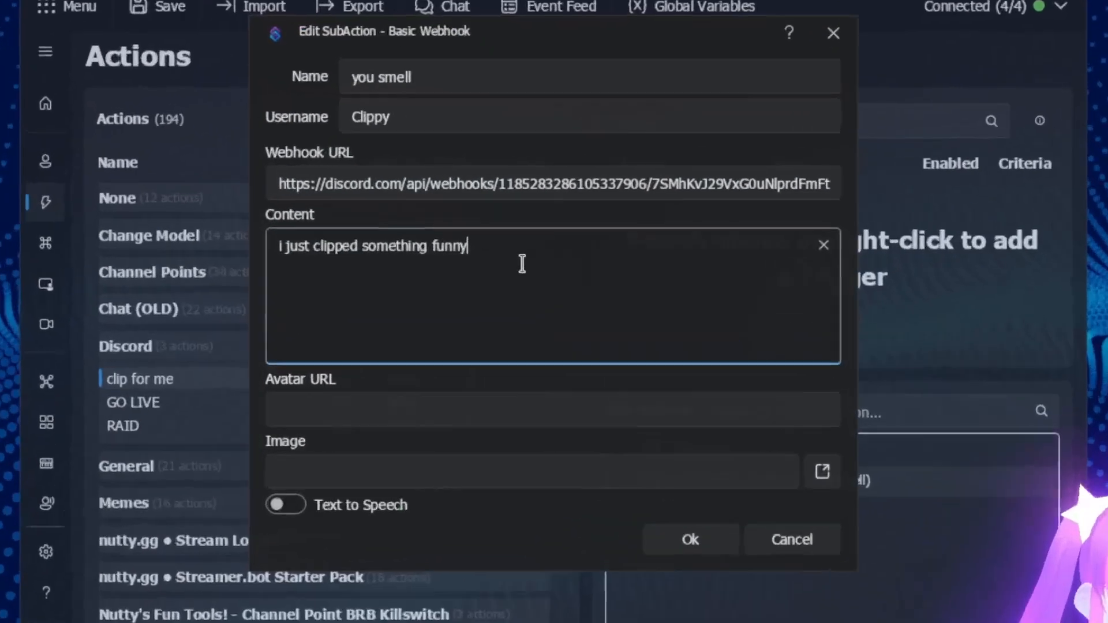
pyautogui.press('Return')
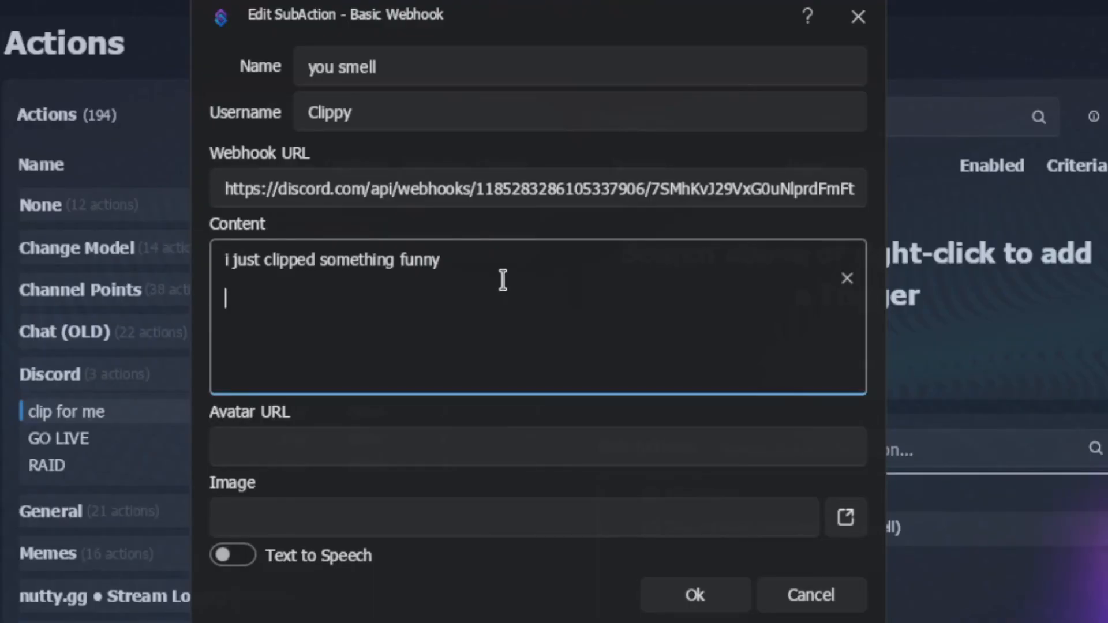
pyautogui.press('Return')
pyautogui.write('%')
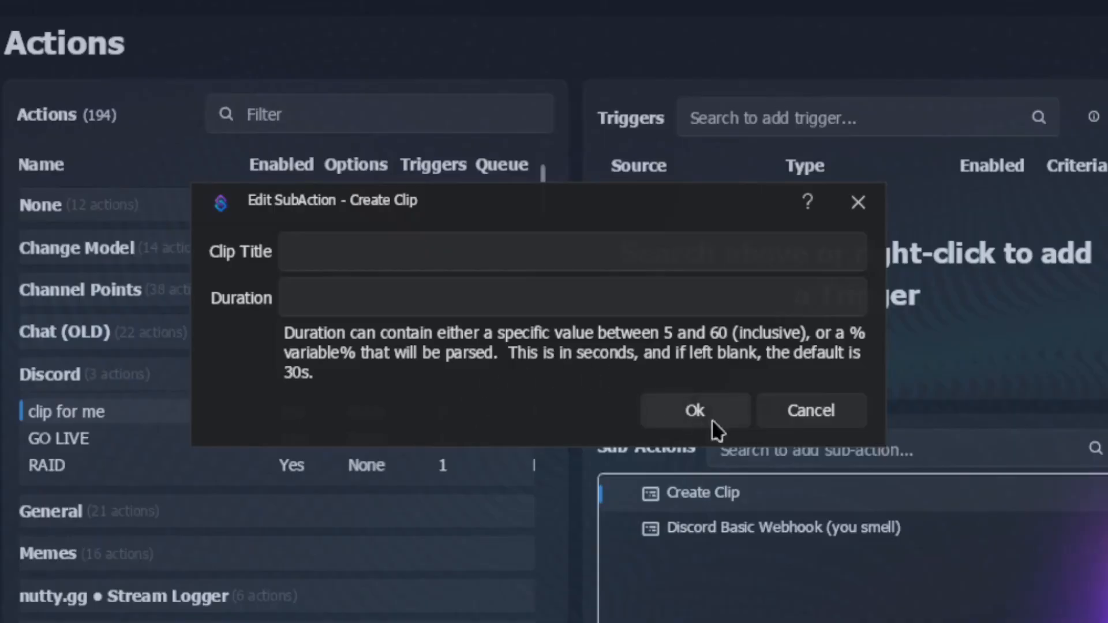
# - Review the Create Clip sub-action's title and duration options and the you smell webhook's content, dismissing both dialogs
pyautogui.click(788, 411)
pyautogui.doubleClick(796, 529)
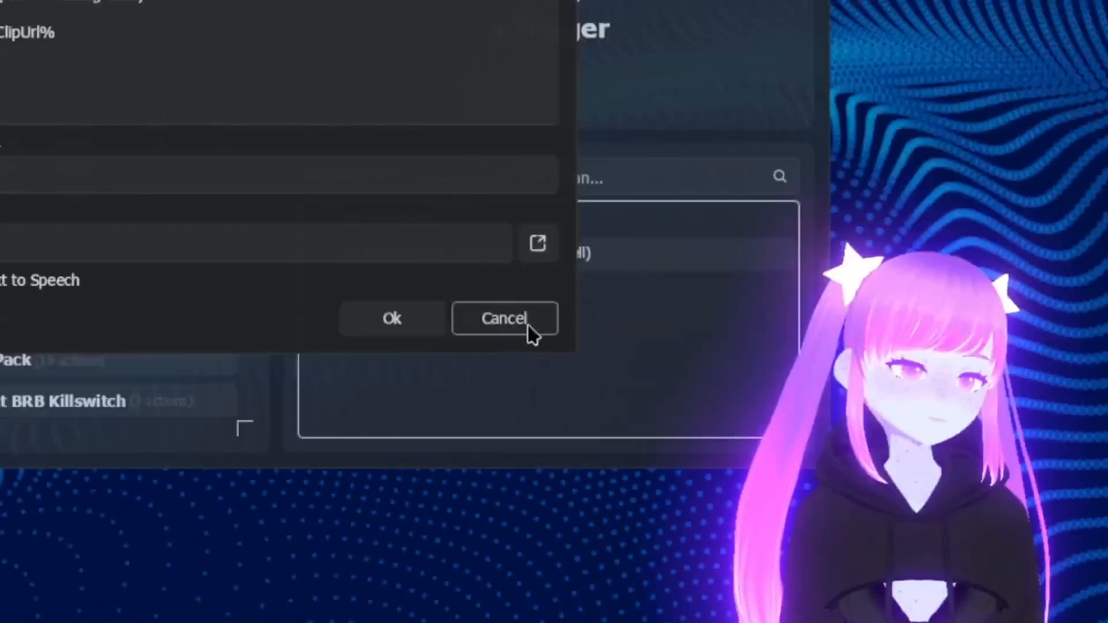
pyautogui.click(81, 152)
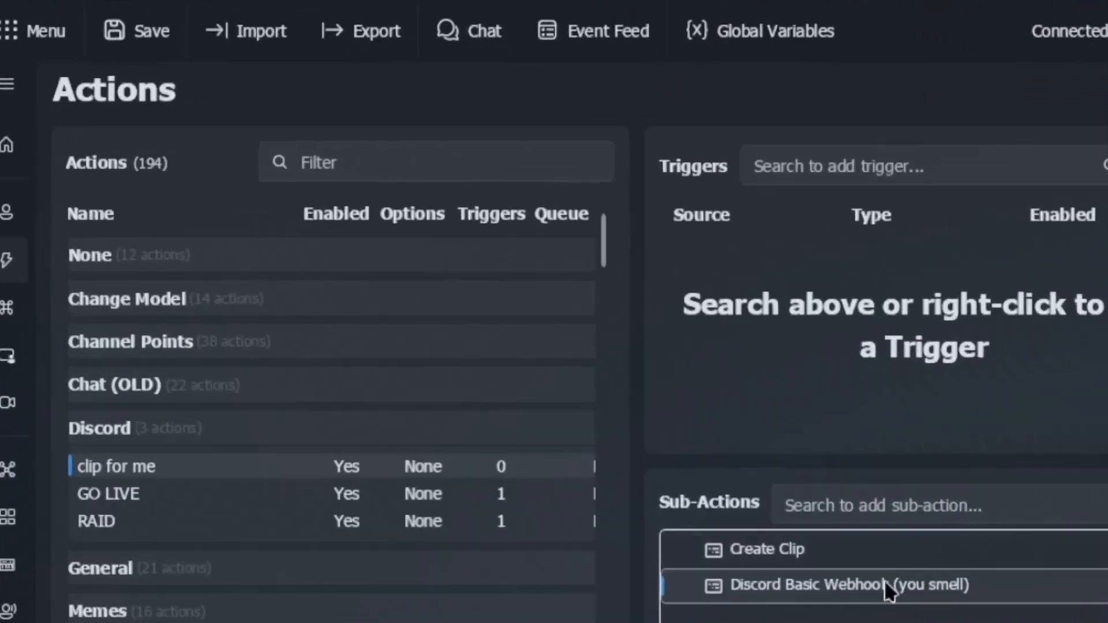
# - Give the clip for me action's Create Clip sub-action a clip title beginning with the variable text "%rawIn"
pyautogui.doubleClick(871, 551)
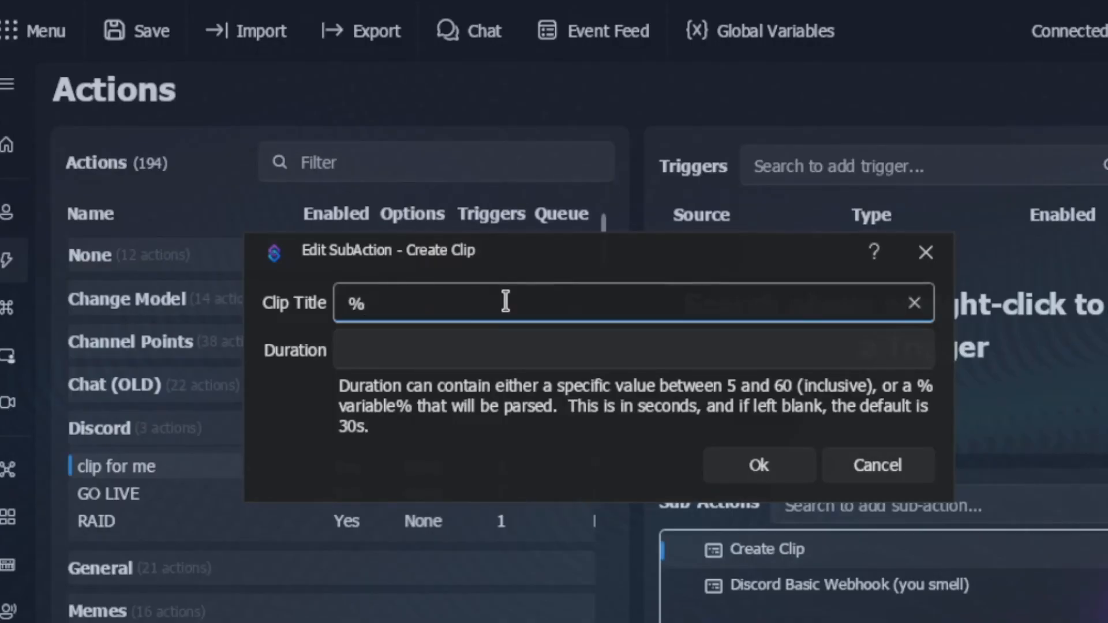
pyautogui.write('%rawIn')
pyautogui.press('Return')
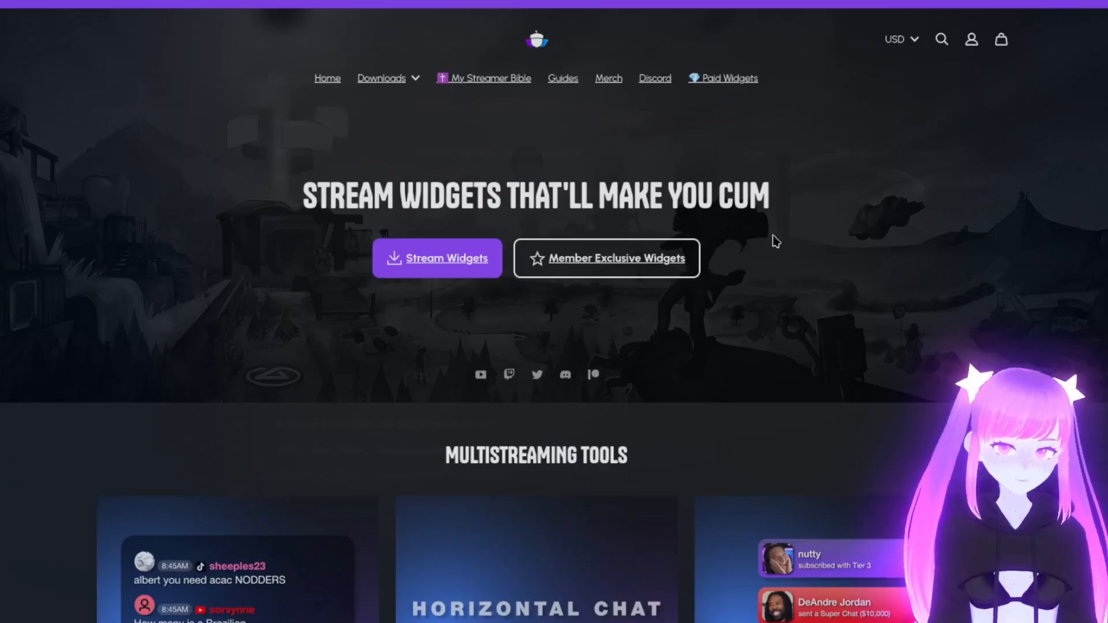
# - Switch to the stream widgets website, find the free Discord Stream Logger widget, and look through its page
pyautogui.scroll(-10, 776, 241)
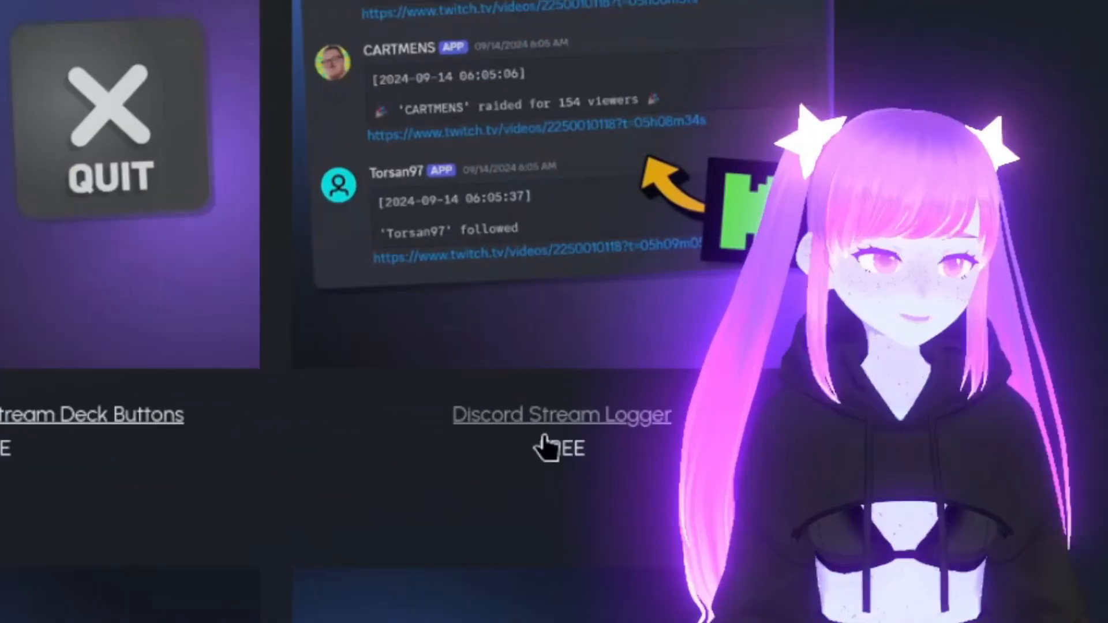
pyautogui.click(544, 439)
pyautogui.scroll(-3, 841, 396)
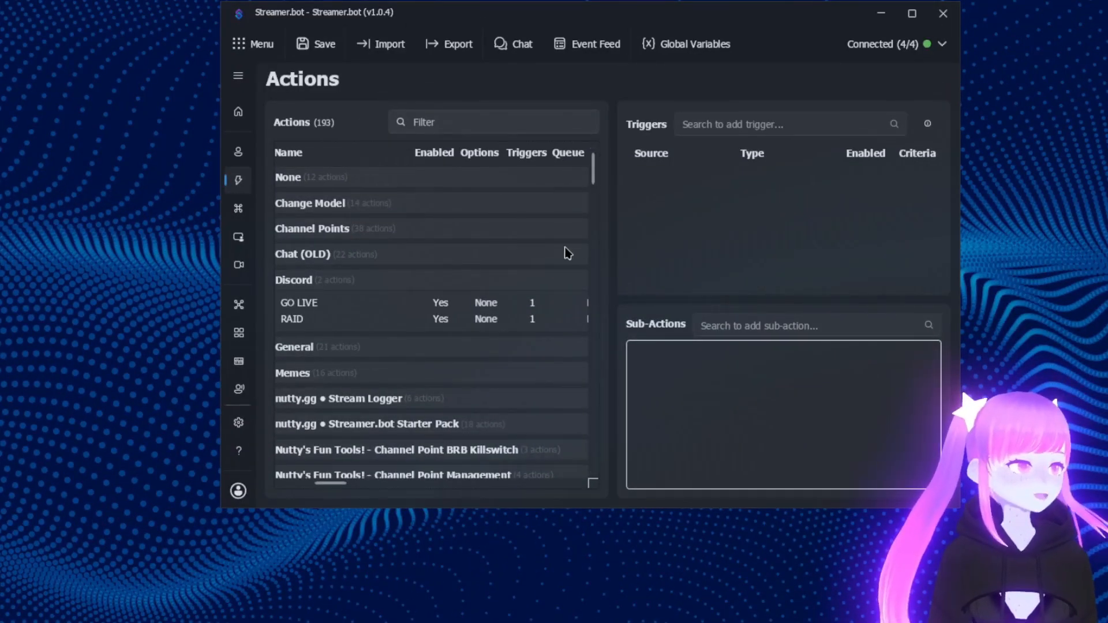
# - Switch to Streamer.bot, open the import window, and dismiss it without importing anything
pyautogui.click(386, 47)
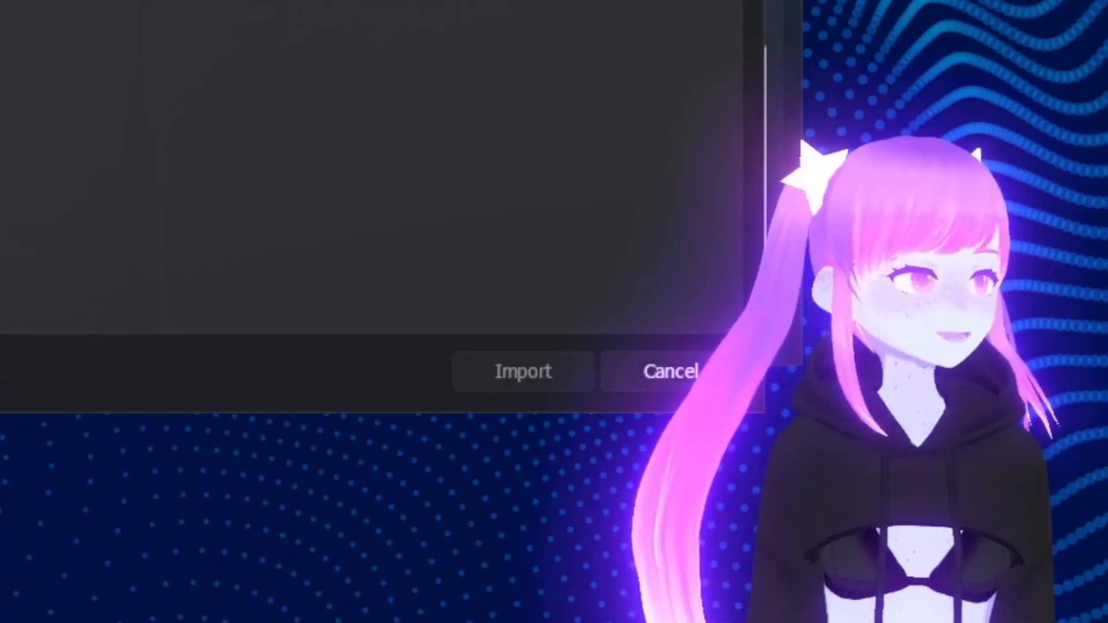
pyautogui.click(672, 374)
# - Expand the nutty.gg Stream Logger group and examine the triggers and sub-actions of its three Discord Stream Logger actions
pyautogui.scroll(-1, 395, 312)
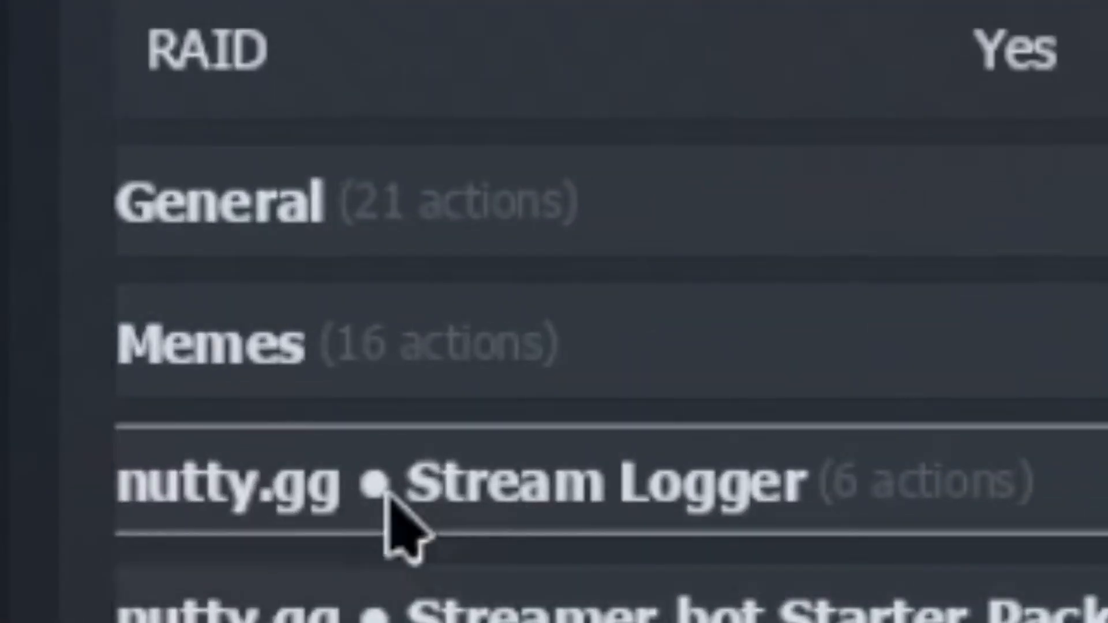
pyautogui.click(322, 365)
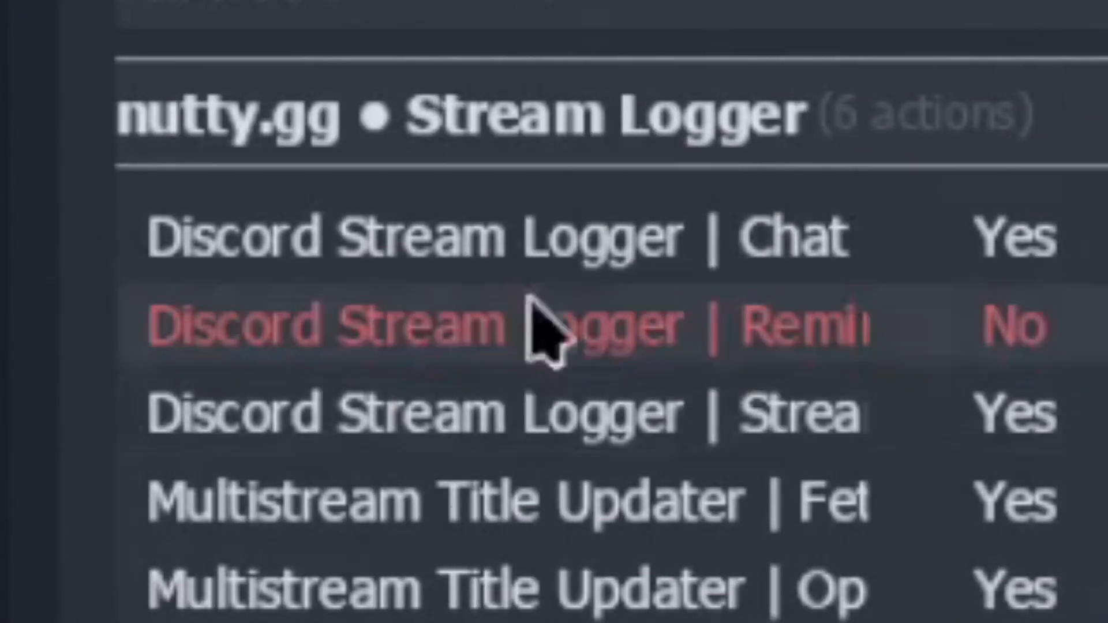
pyautogui.click(455, 344)
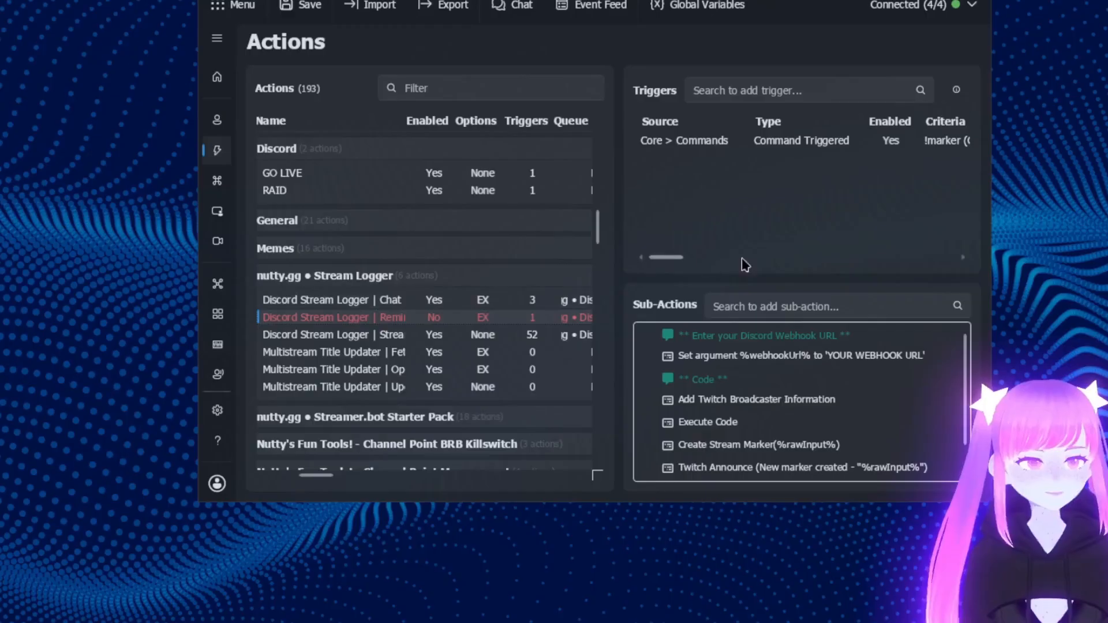
pyautogui.click(364, 301)
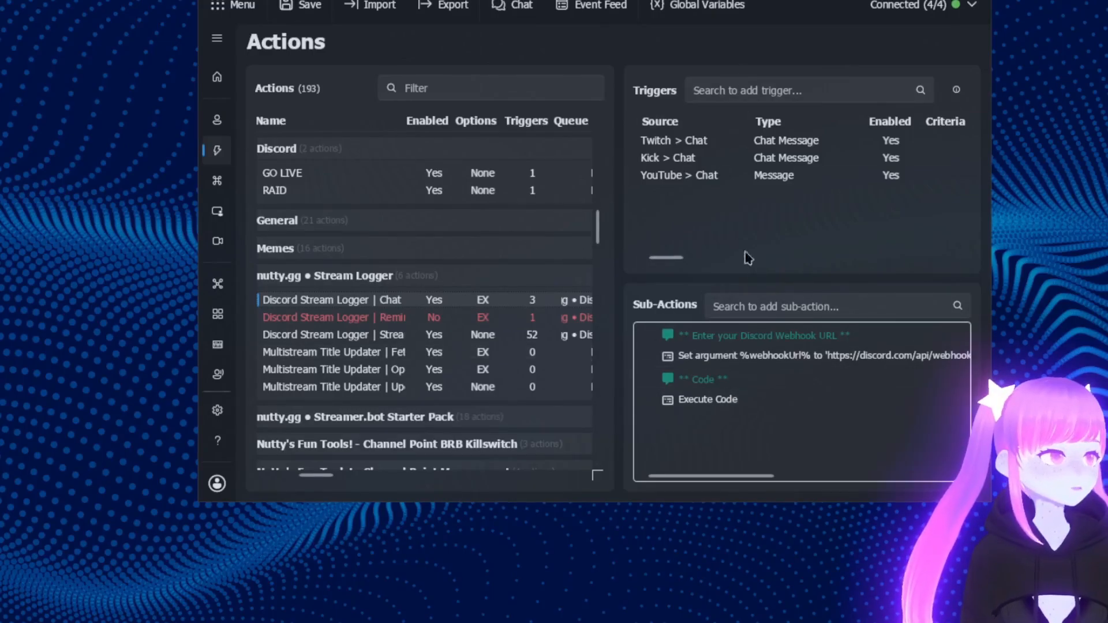
pyautogui.click(396, 338)
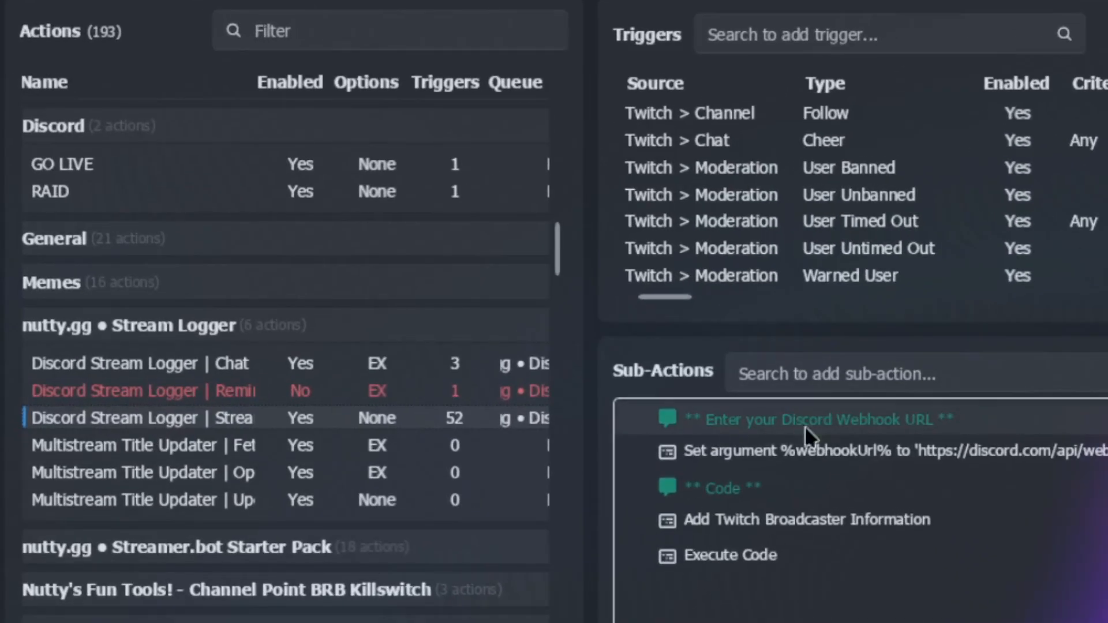
# - Review the Set Argument sub-action that holds the webhookUrl value for the Discord Stream Logger, closing its dialog each time
pyautogui.doubleClick(933, 459)
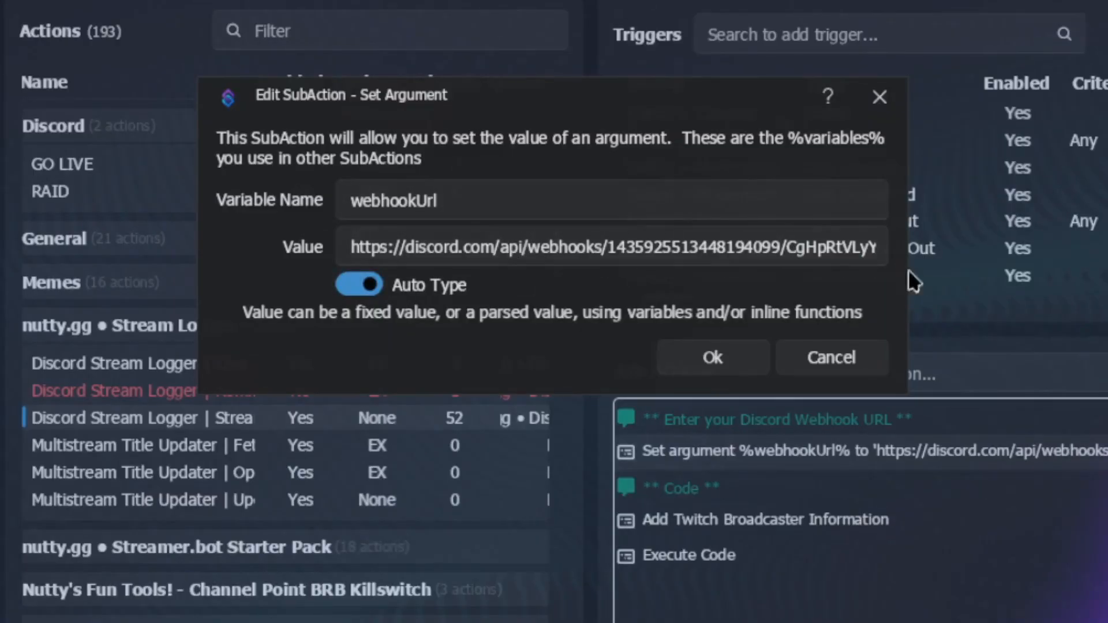
pyautogui.click(713, 357)
pyautogui.doubleClick(191, 363)
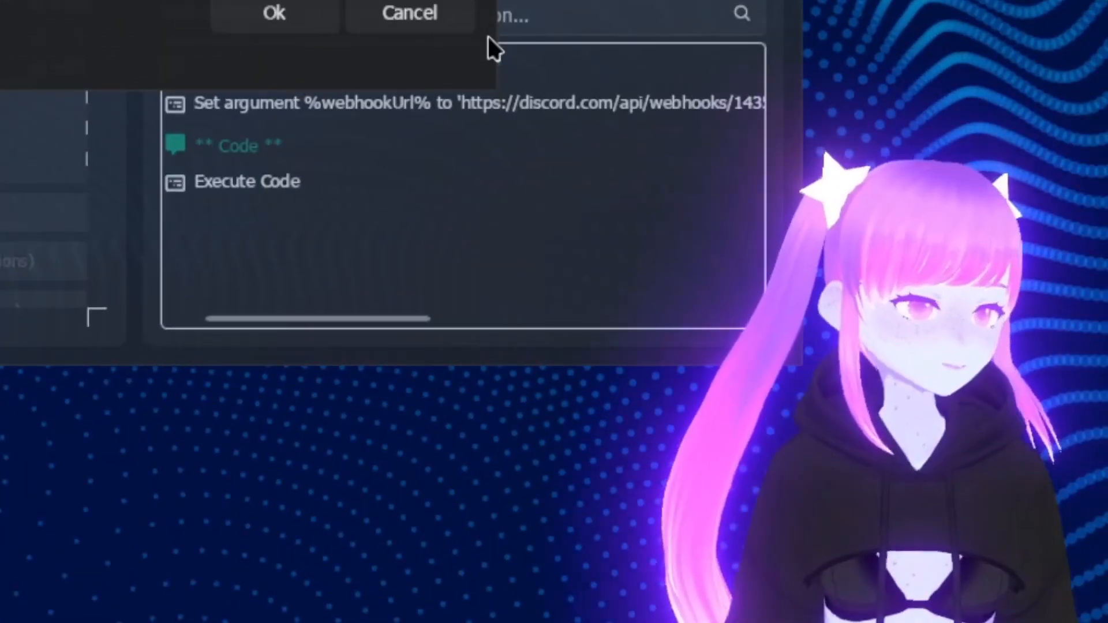
pyautogui.click(464, 24)
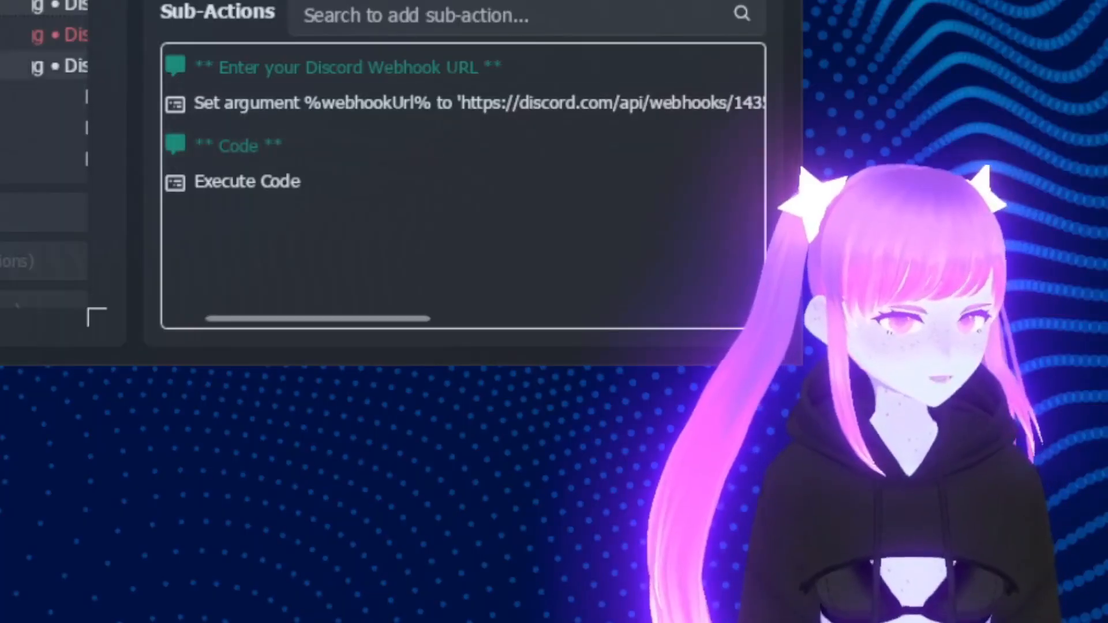
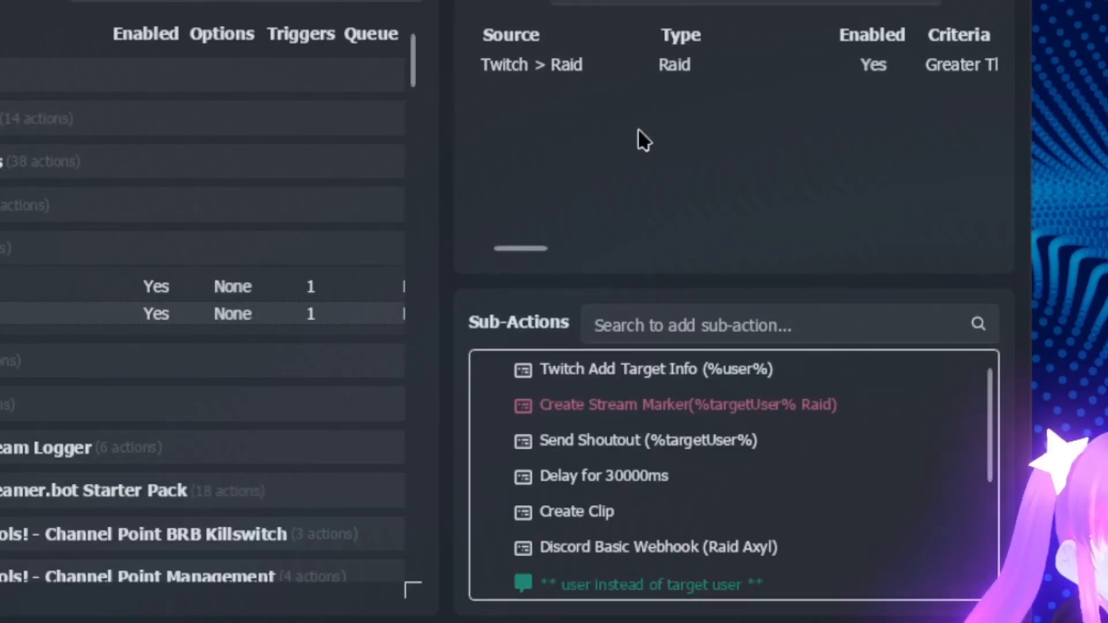
# - Try to add a second Twitch Raid trigger with a minimum of 2 to the RAID action
pyautogui.rightClick(646, 149)
pyautogui.moveTo(733, 413)
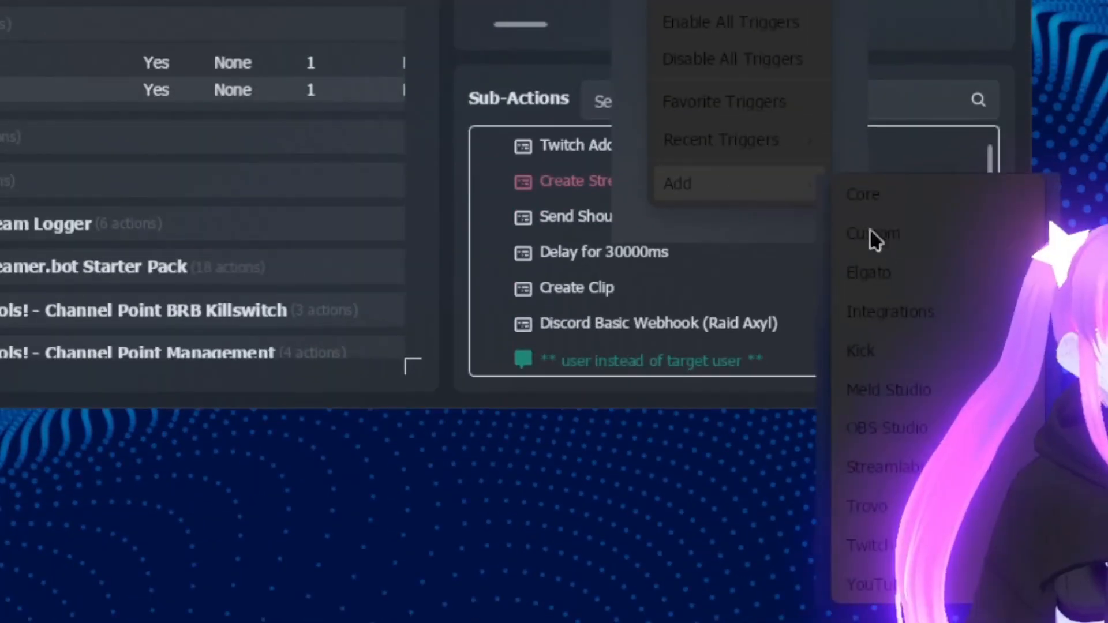
pyautogui.moveTo(869, 546)
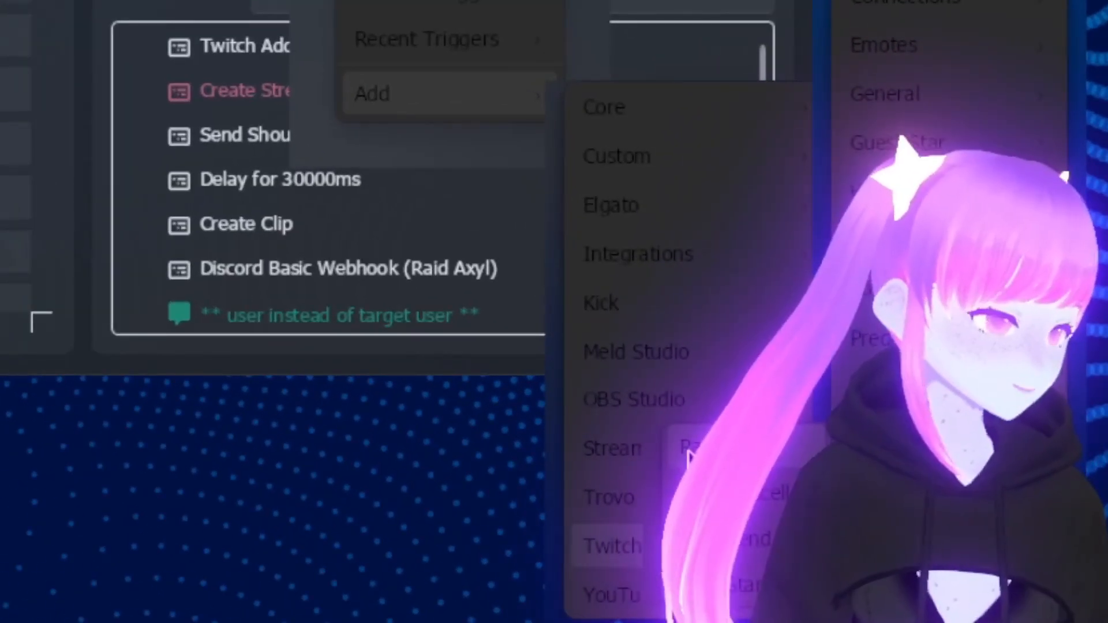
pyautogui.click(796, 467)
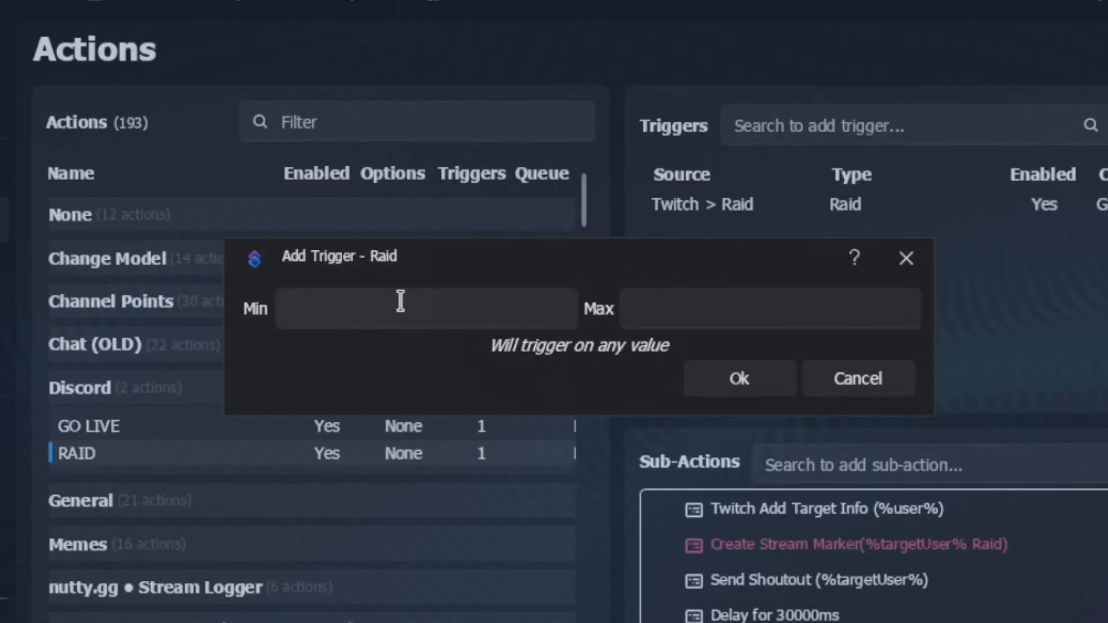
pyautogui.click(440, 329)
pyautogui.write('2')
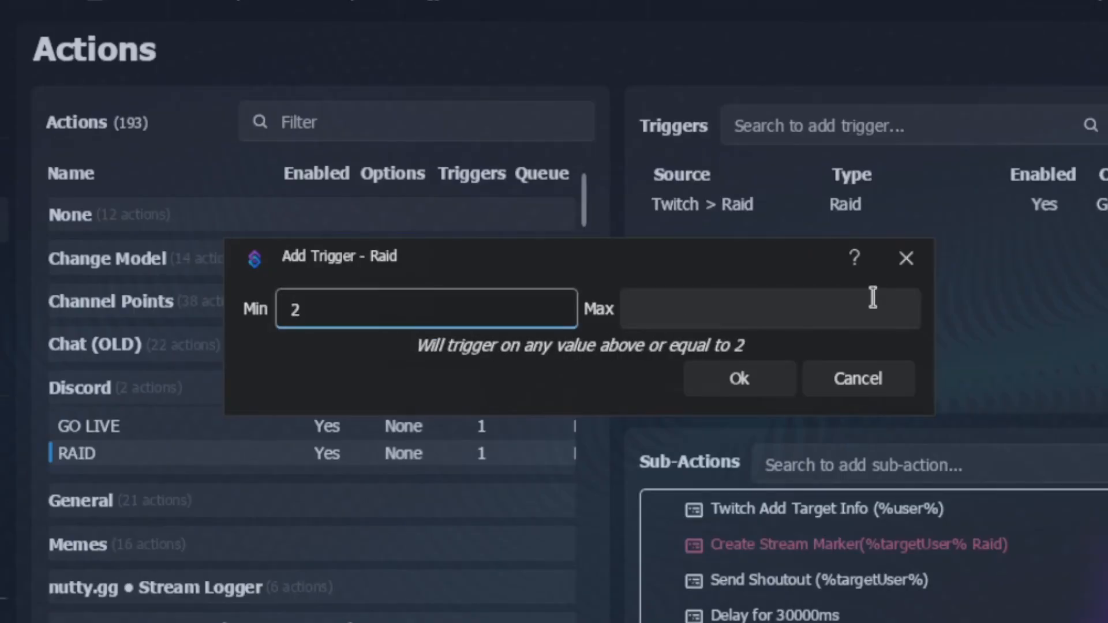
pyautogui.press('Return')
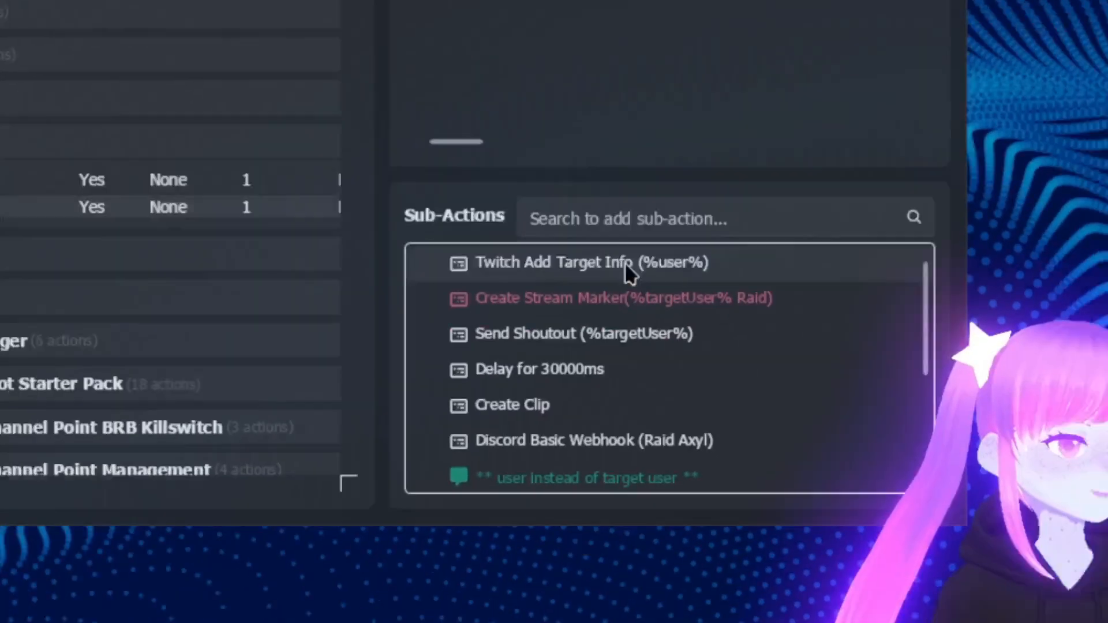
# - Try to add a Twitch Get User Info for Target sub-action with user login %user% to the RAID action
pyautogui.rightClick(846, 364)
pyautogui.moveTo(966, 485)
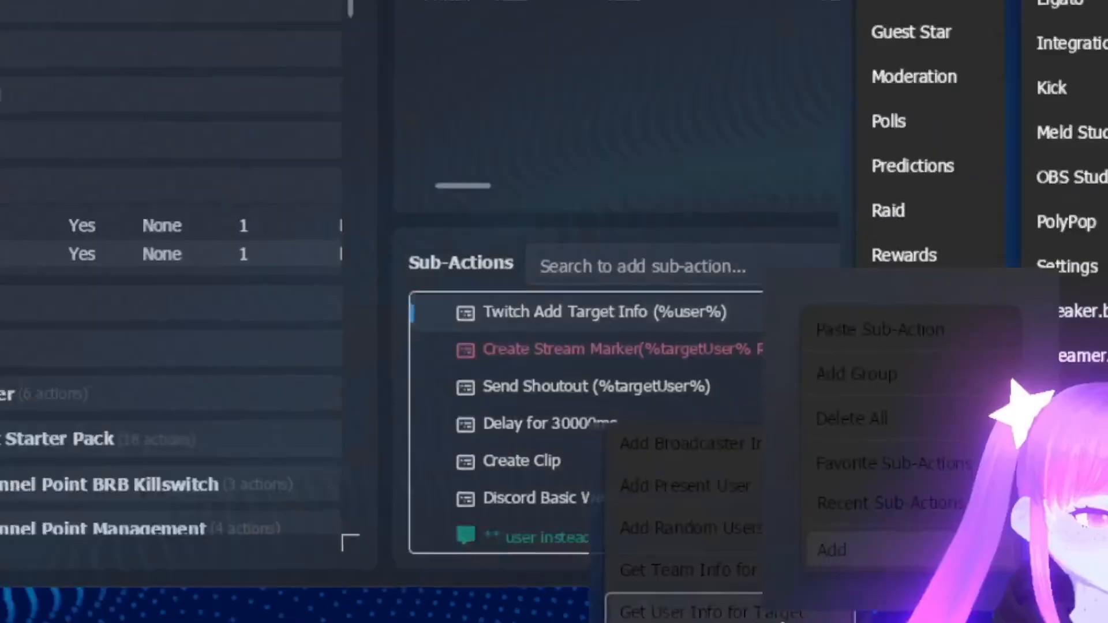
pyautogui.click(633, 460)
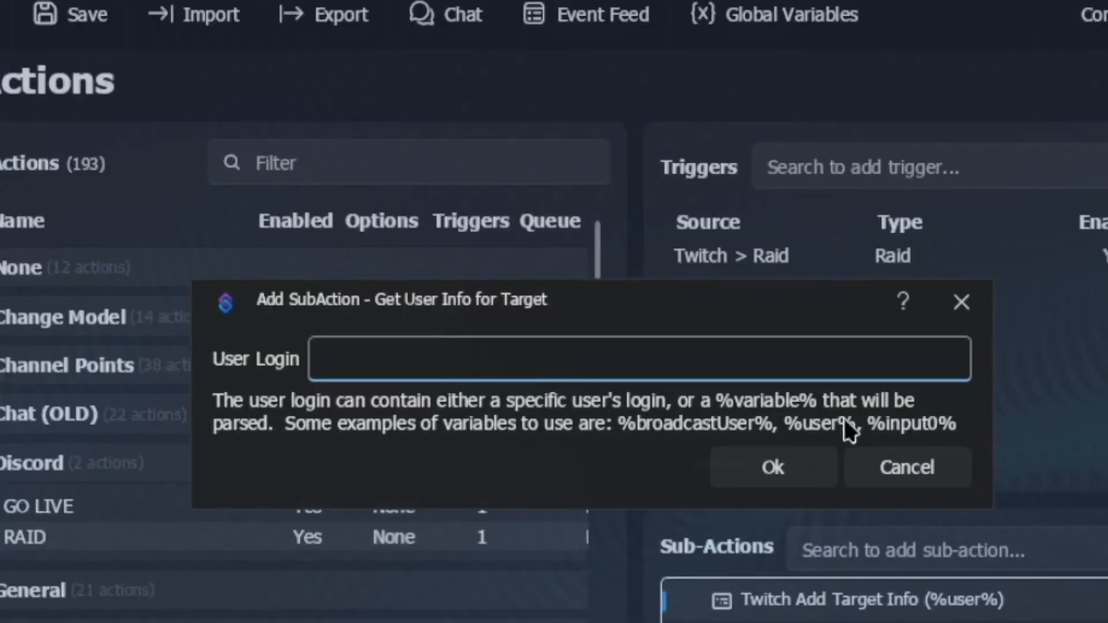
pyautogui.moveTo(761, 308); pyautogui.dragTo(306, 307)
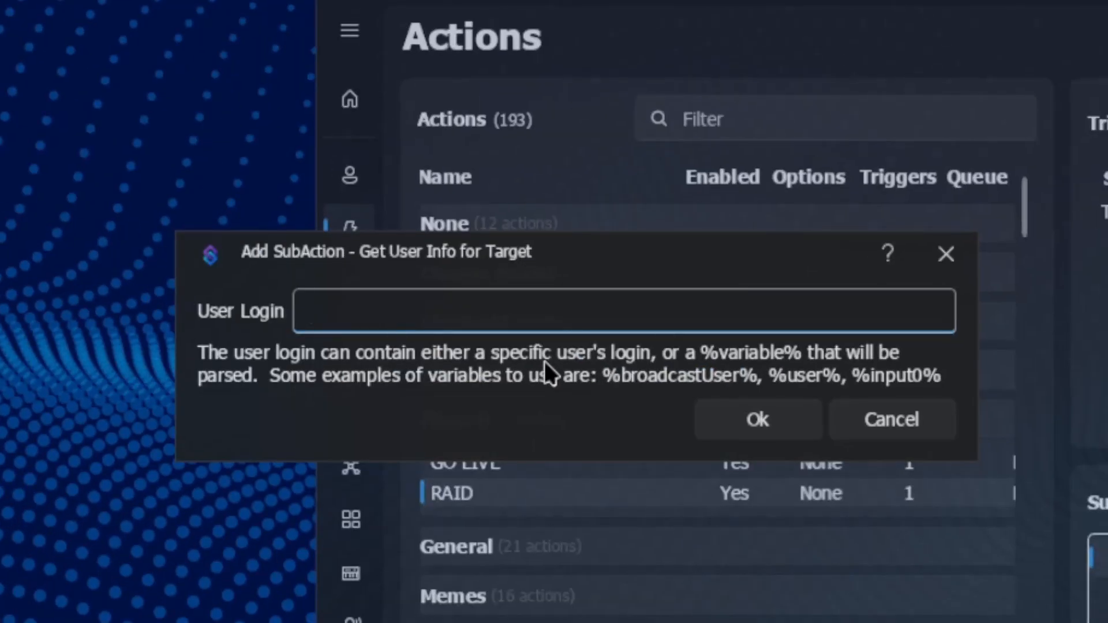
pyautogui.write('%')
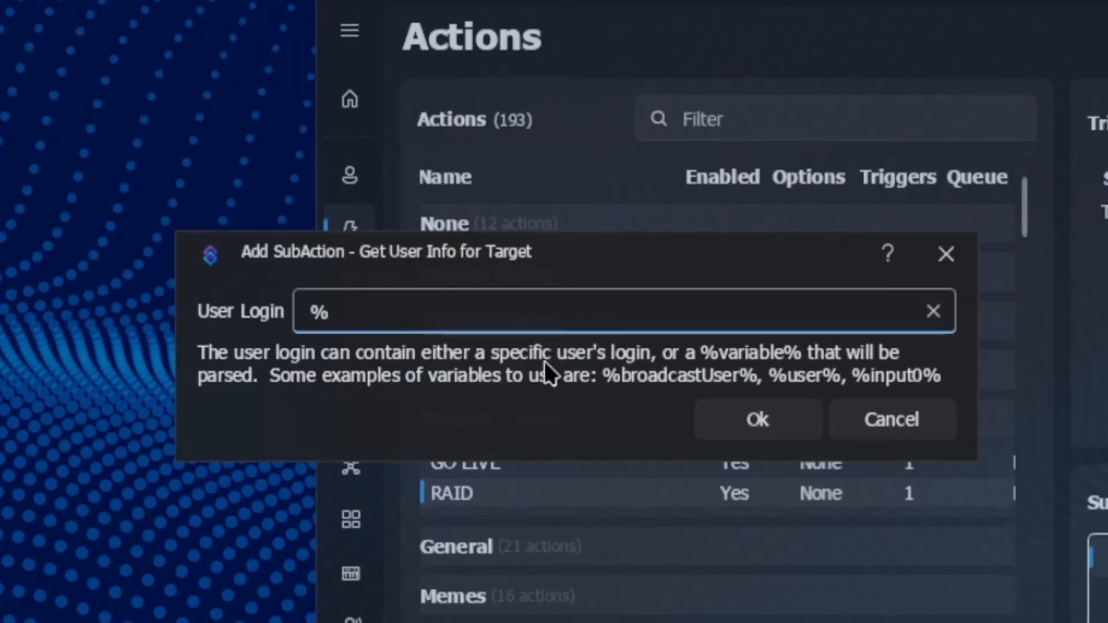
pyautogui.write('user%')
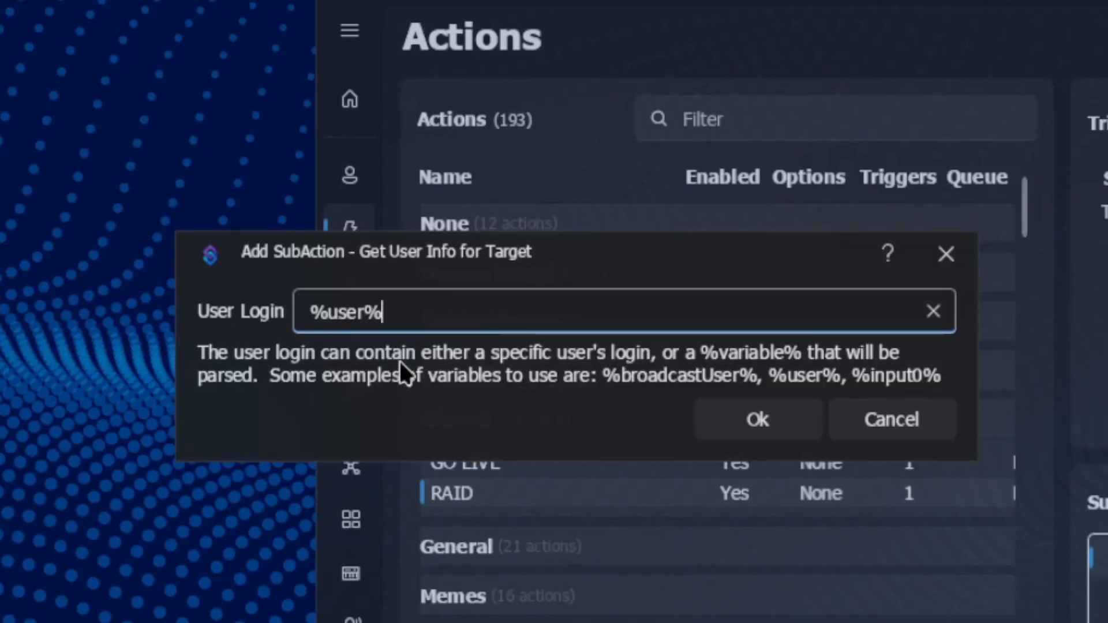
# - Review the user login of the RAID action's Send Shoutout sub-action and the value of its Delay sub-action
pyautogui.scroll(-1, 595, 300)
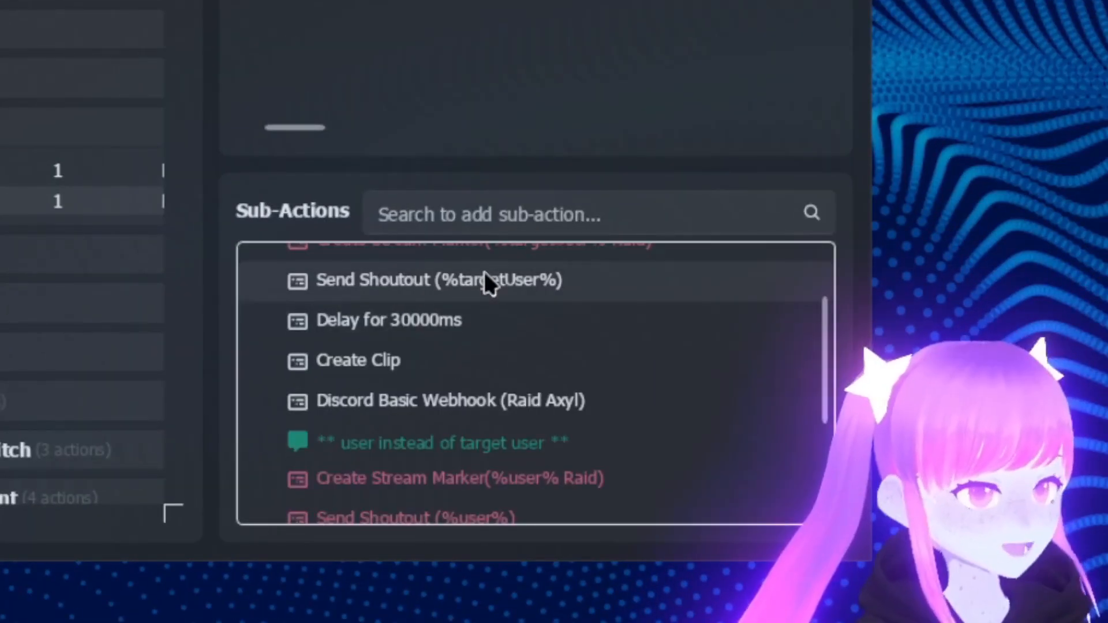
pyautogui.scroll(1, 483, 275)
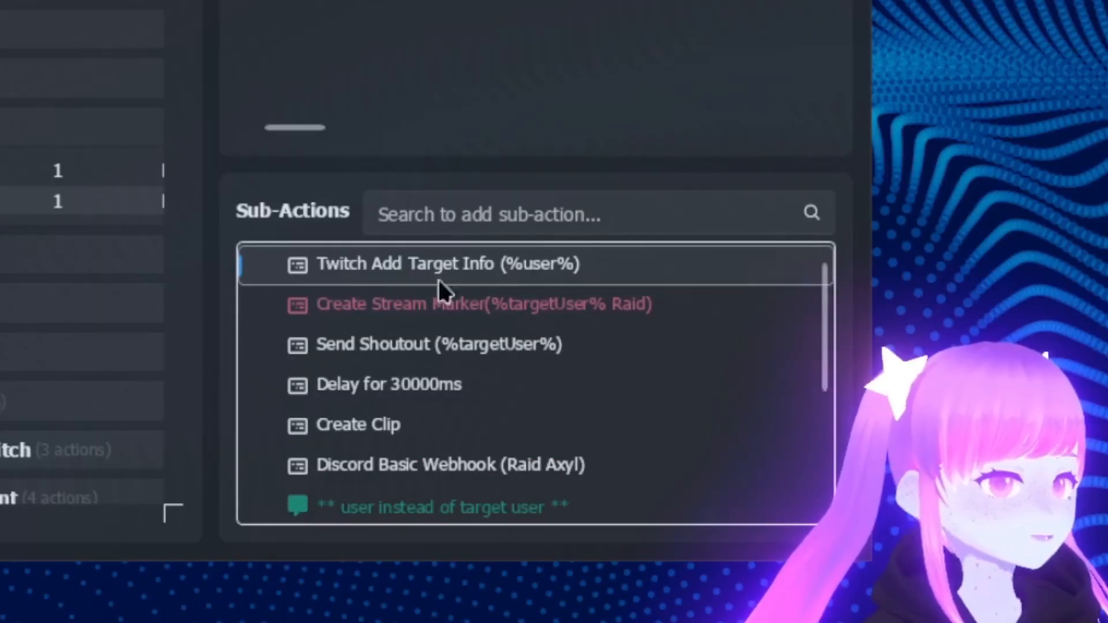
pyautogui.scroll(-1, 517, 279)
pyautogui.doubleClick(425, 285)
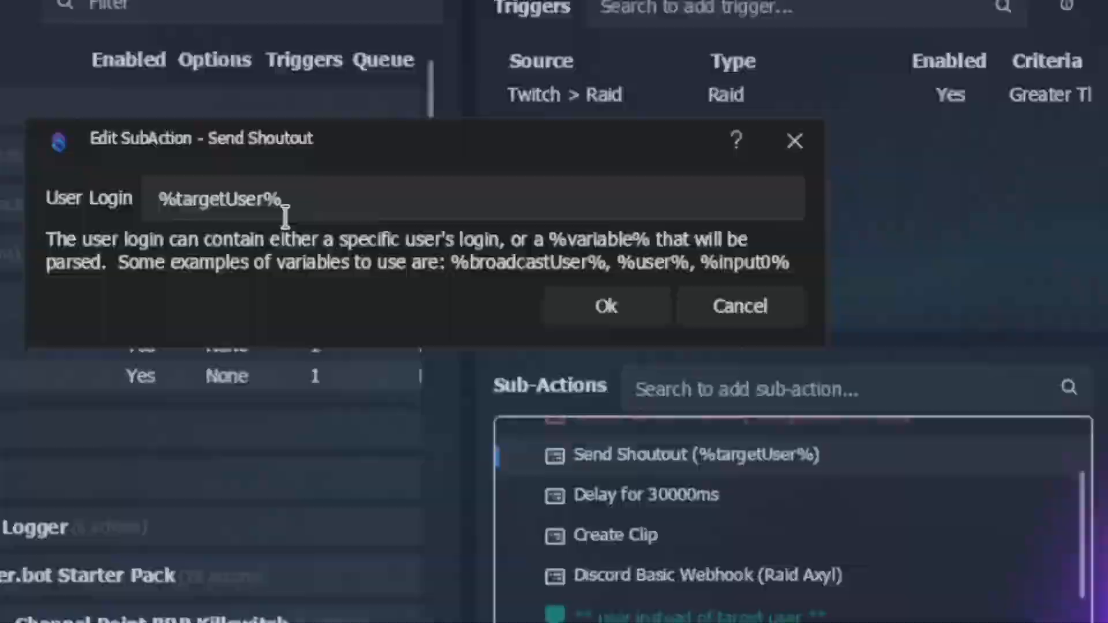
pyautogui.press('Return')
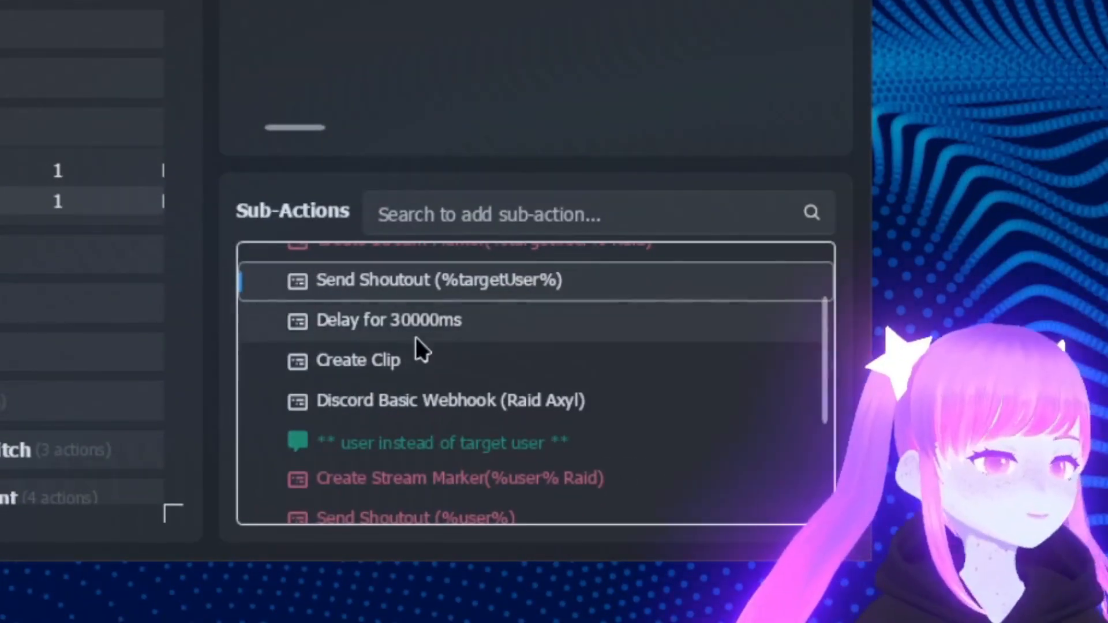
pyautogui.doubleClick(425, 324)
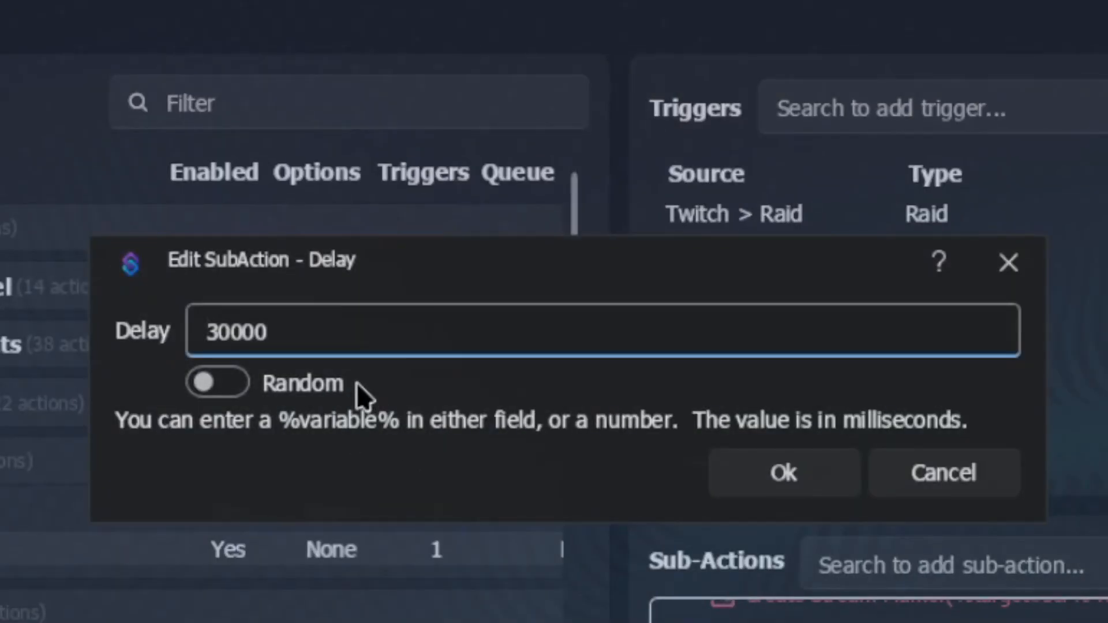
pyautogui.click(338, 344)
pyautogui.moveTo(339, 344); pyautogui.dragTo(231, 335)
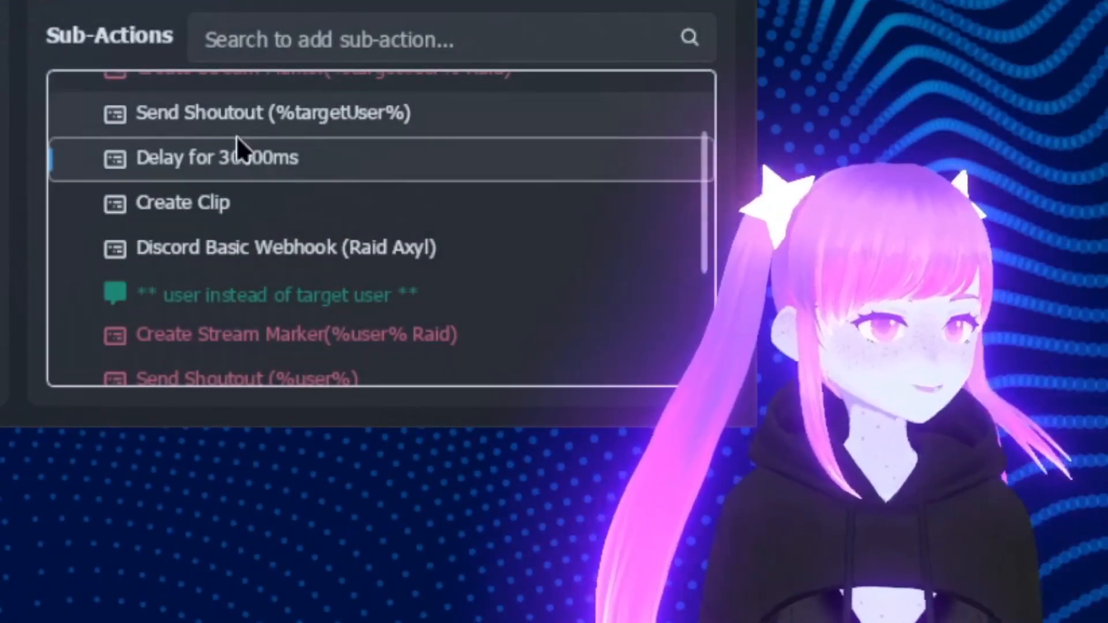
# - Enter a clip title beginning with "%targetUser% Ra" in the RAID action's Create Clip sub-action
pyautogui.doubleClick(186, 202)
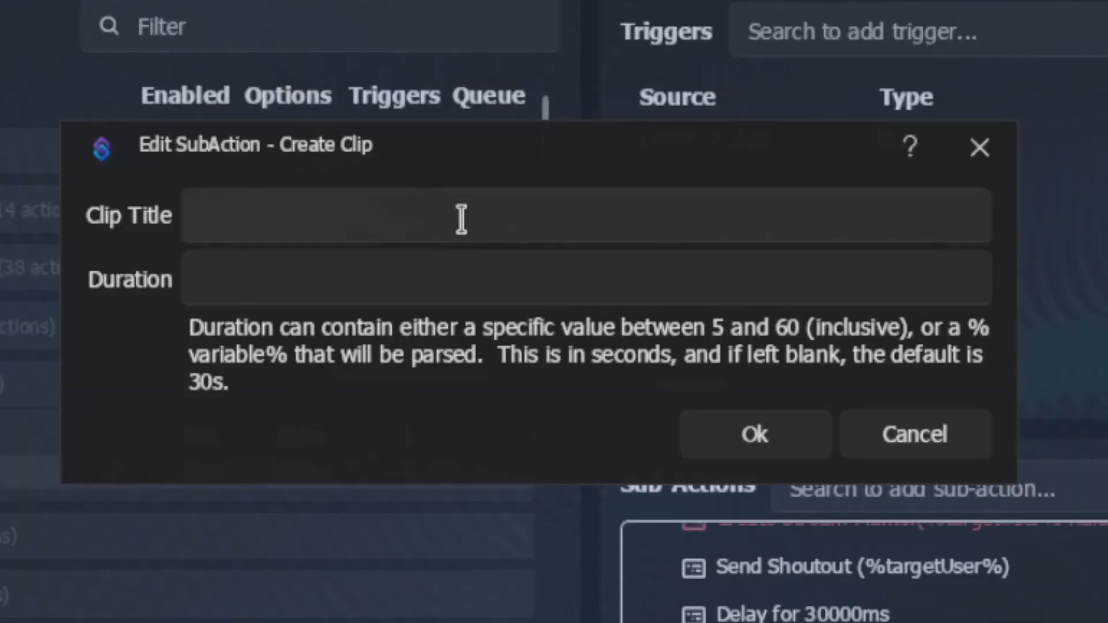
pyautogui.click(461, 218)
pyautogui.write('%targetUser%')
pyautogui.write('Ra')
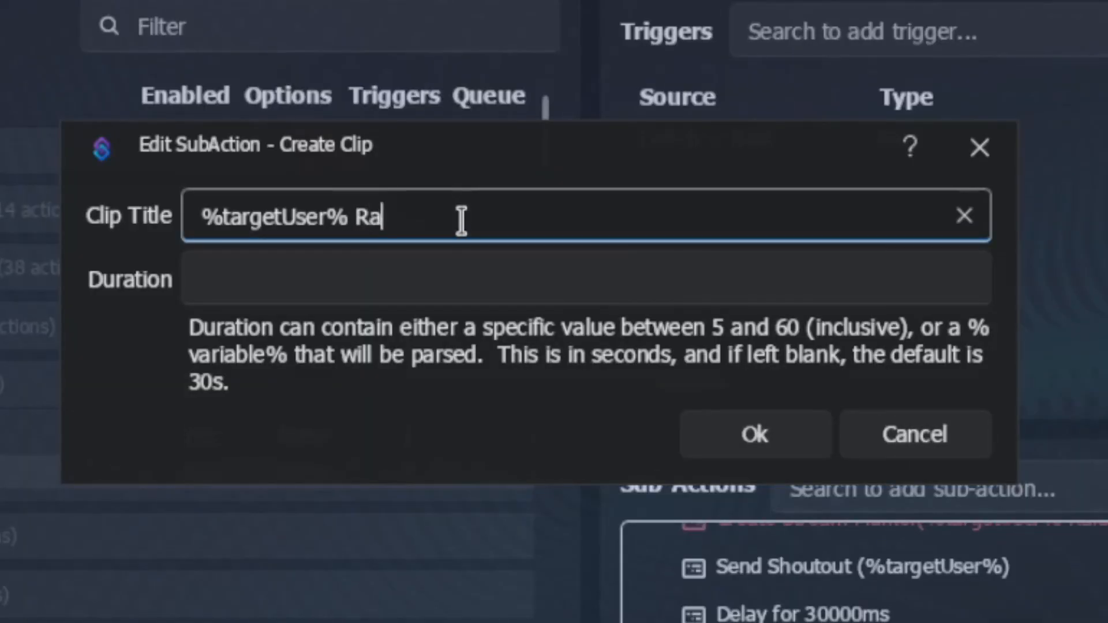
pyautogui.press('Return')
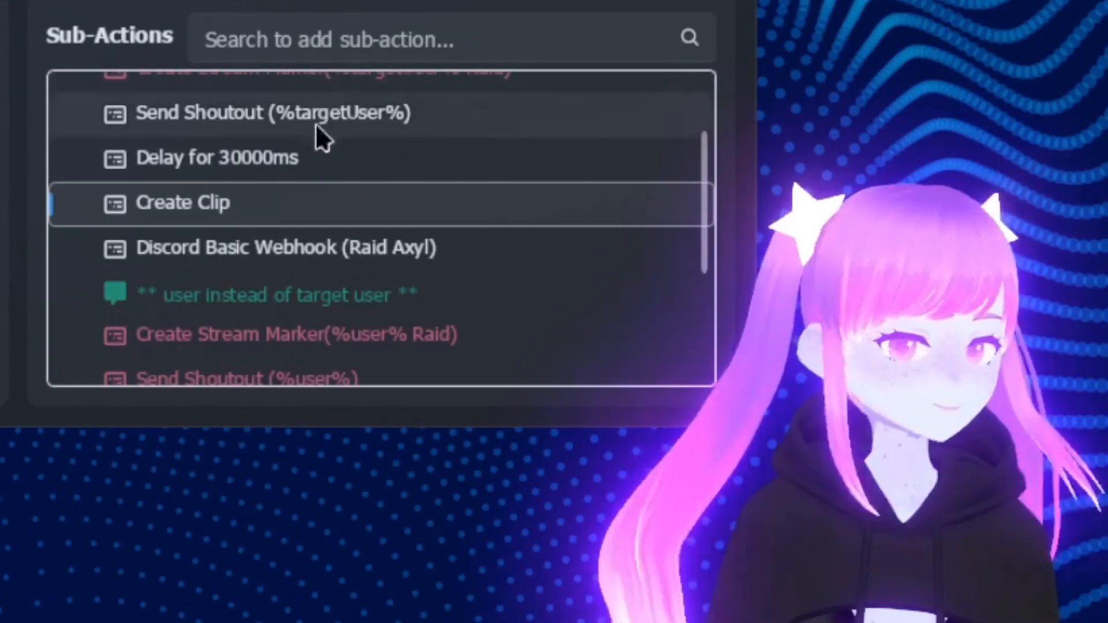
# - Review the RAID sub-action order and the viewers and clip URL variables in the raid webhook's content, closing its dialog
pyautogui.scroll(2, 317, 137)
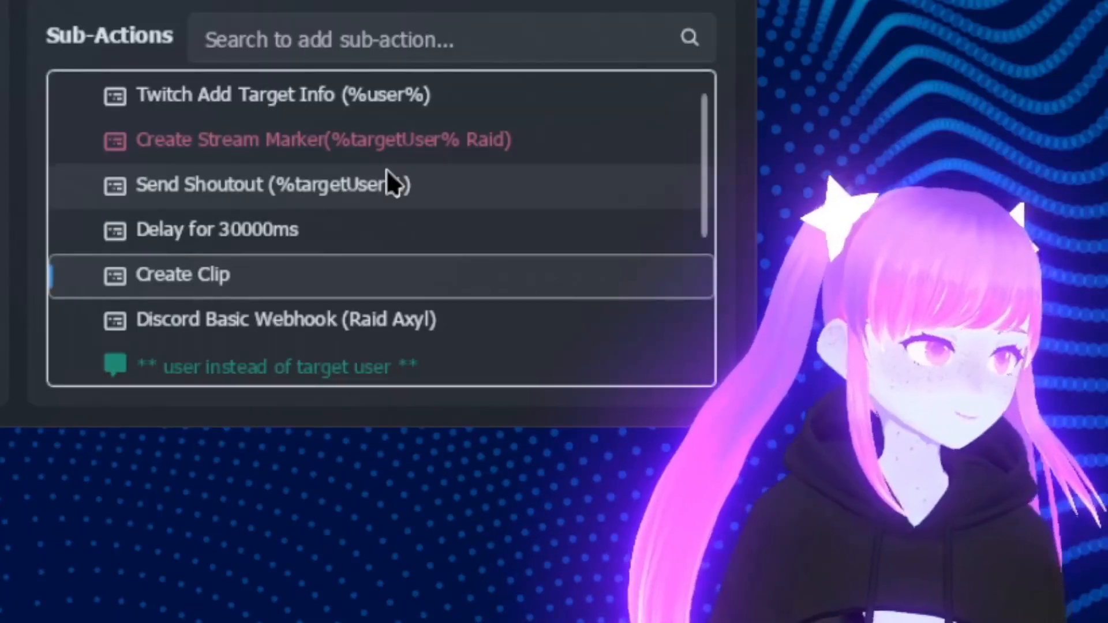
pyautogui.scroll(-2, 388, 176)
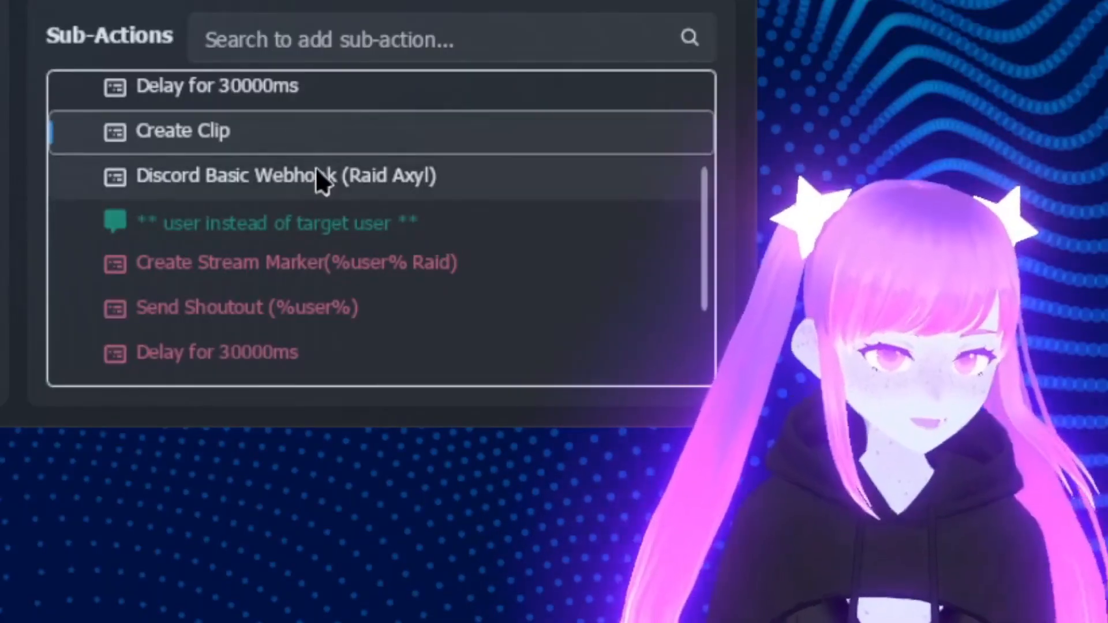
pyautogui.scroll(2, 272, 271)
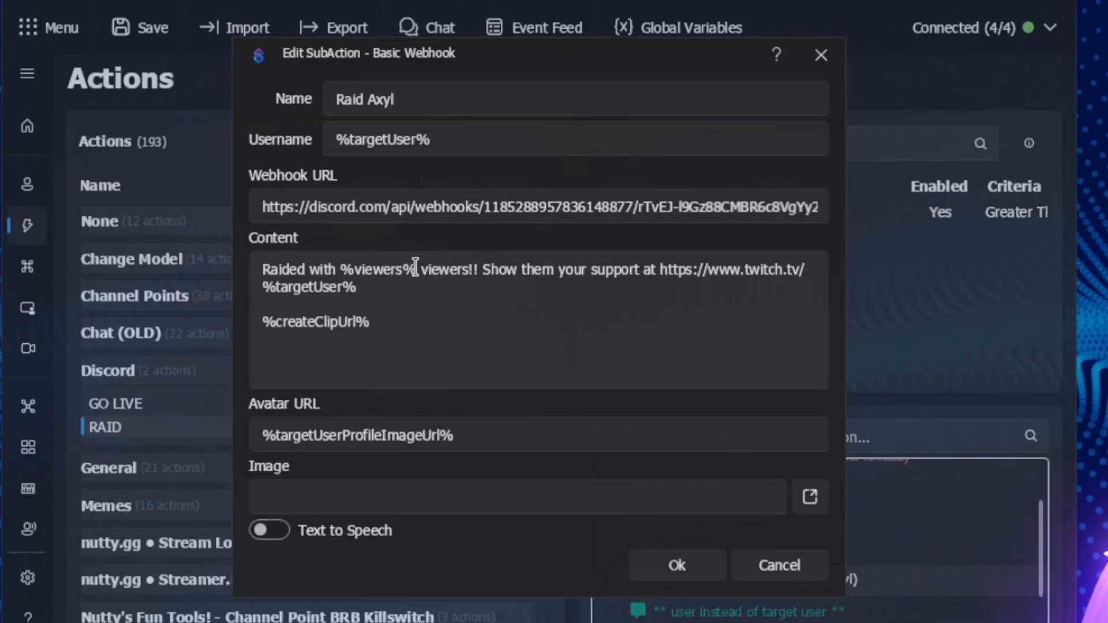
pyautogui.moveTo(415, 268); pyautogui.dragTo(358, 266)
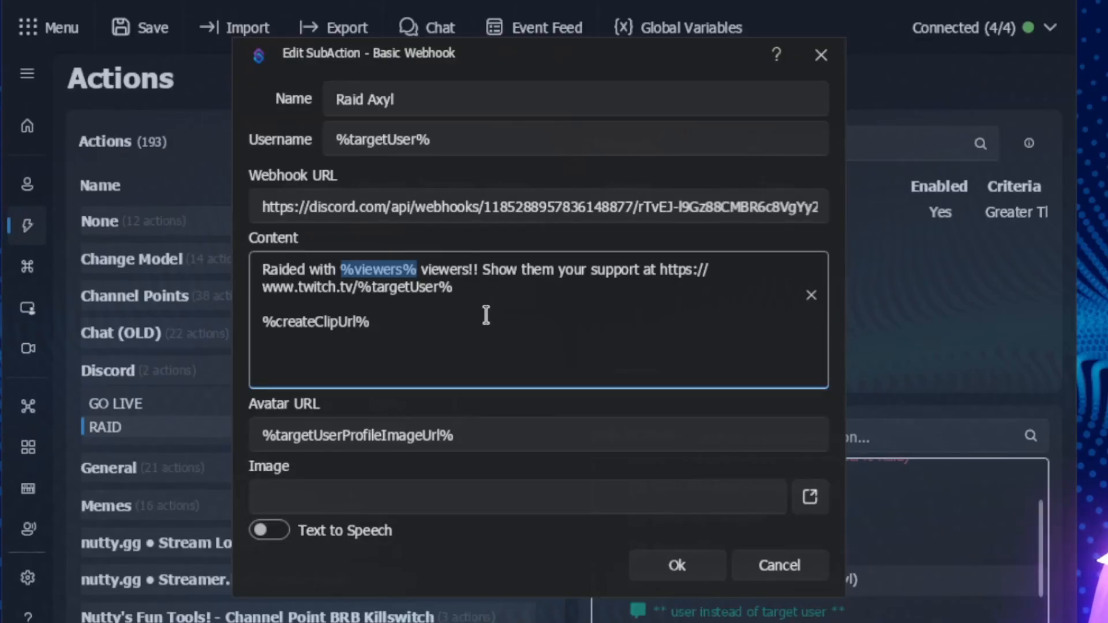
pyautogui.moveTo(388, 326); pyautogui.dragTo(194, 321)
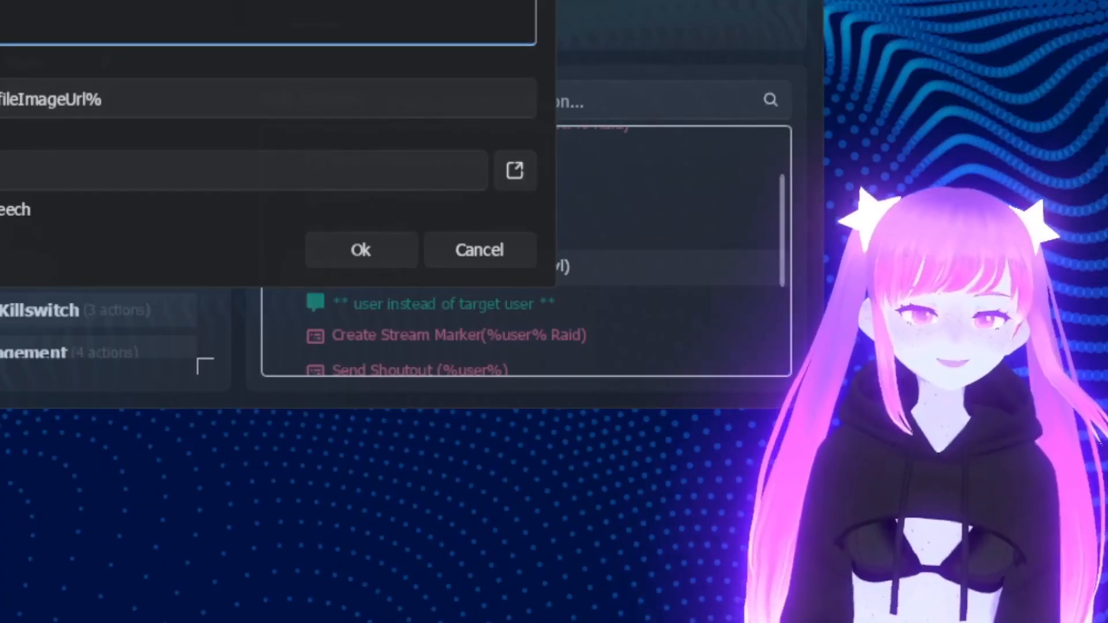
pyautogui.click(361, 250)
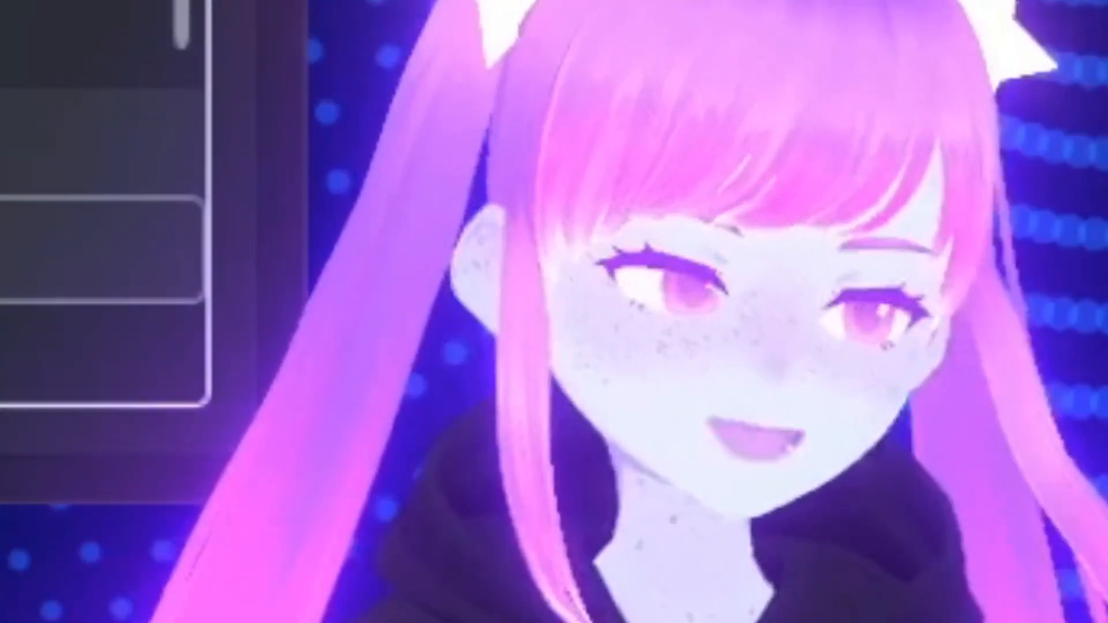